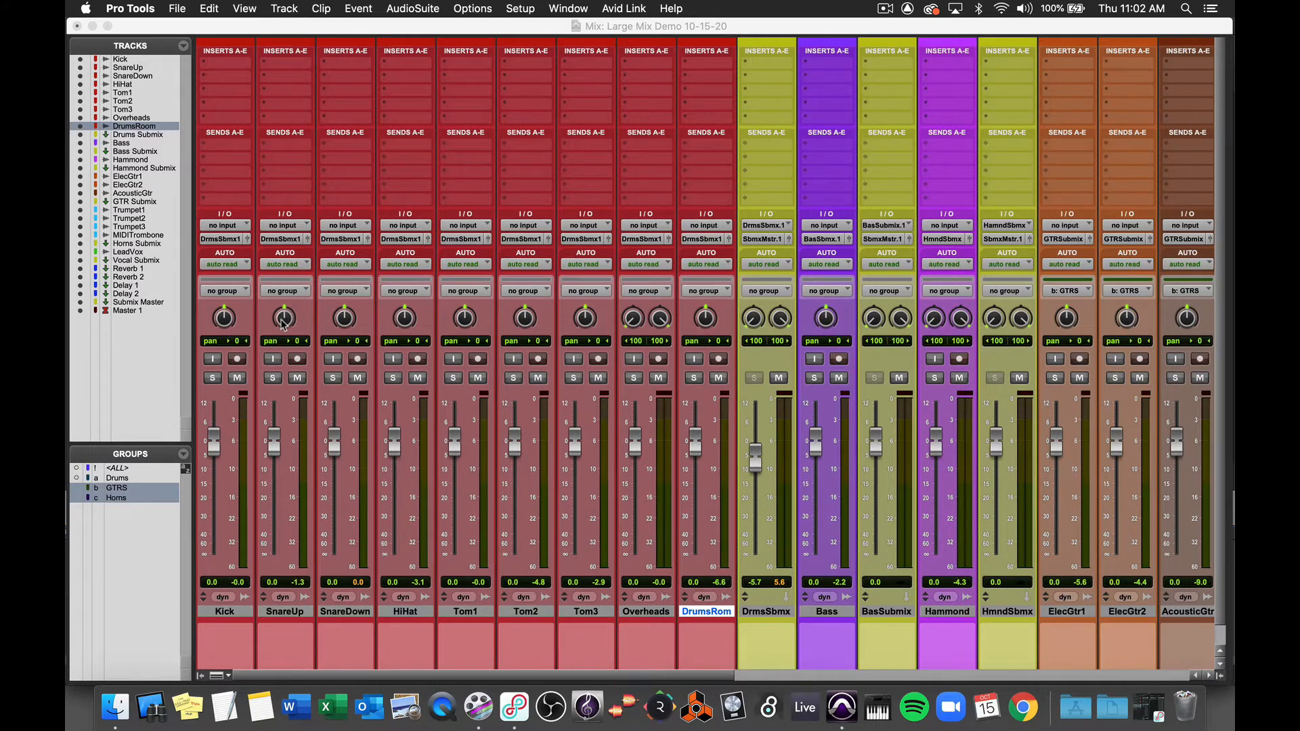
Pan SnareUp 47, SnareDown 45, HiHat 21 and Tom1 28 to the right, and Tom2 24 and Tom3 61 to the left
drag(283, 323, 270, 283)
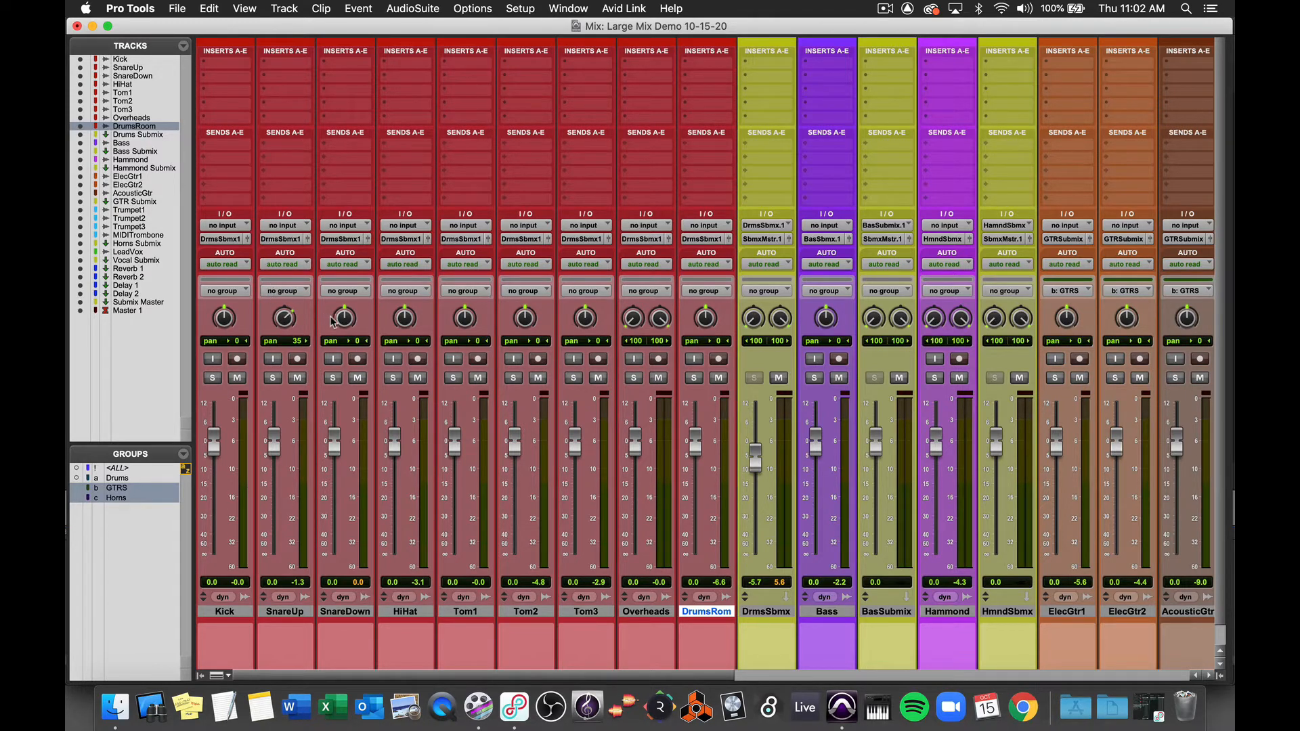
drag(345, 323, 327, 271)
drag(344, 321, 344, 317)
drag(403, 317, 396, 299)
drag(464, 319, 457, 299)
drag(526, 316, 520, 328)
drag(585, 317, 570, 348)
Solo Kick and SnareUp during playback and balance them, with SnareUp at +0.4 dB and Kick at -3.0 dB
click(212, 378)
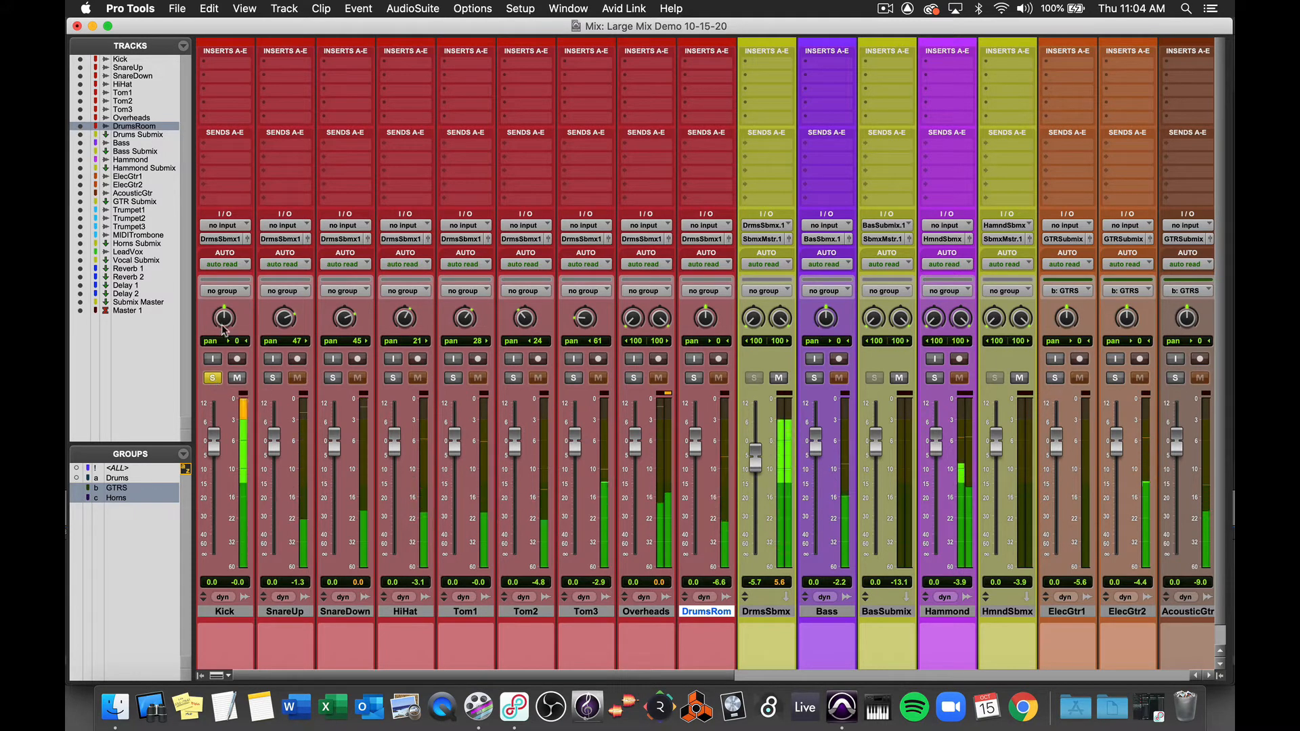
click(273, 378)
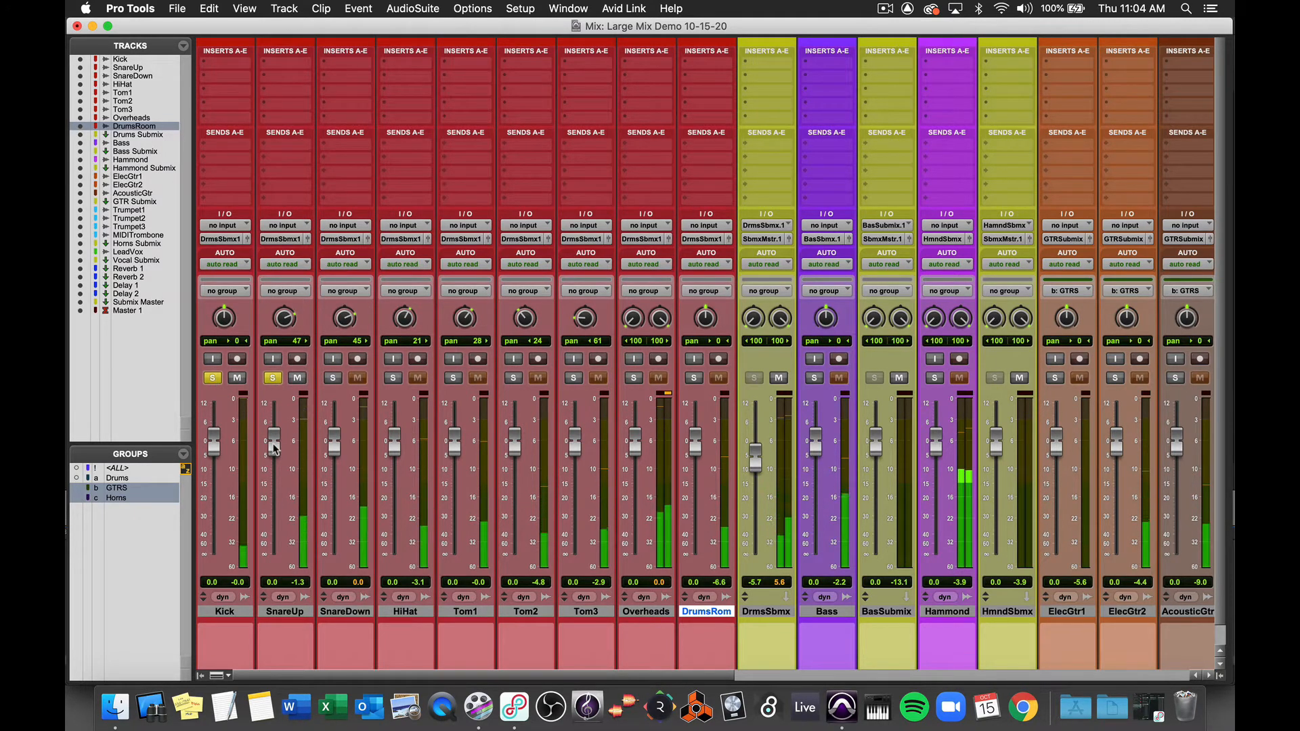
drag(274, 449, 214, 454)
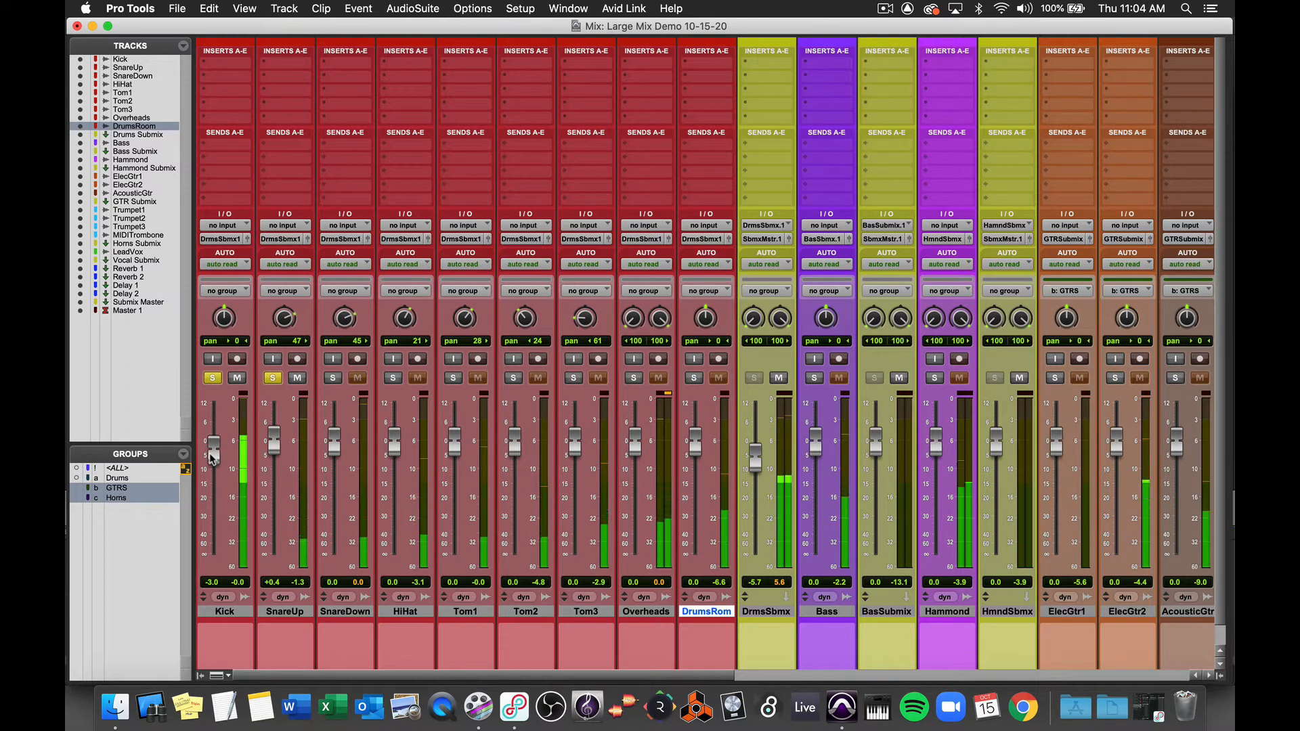
Add SnareDown and HiHat to the solo, set them to +2.1 dB and +1.6 dB, and stop playback
click(333, 381)
drag(334, 435, 335, 430)
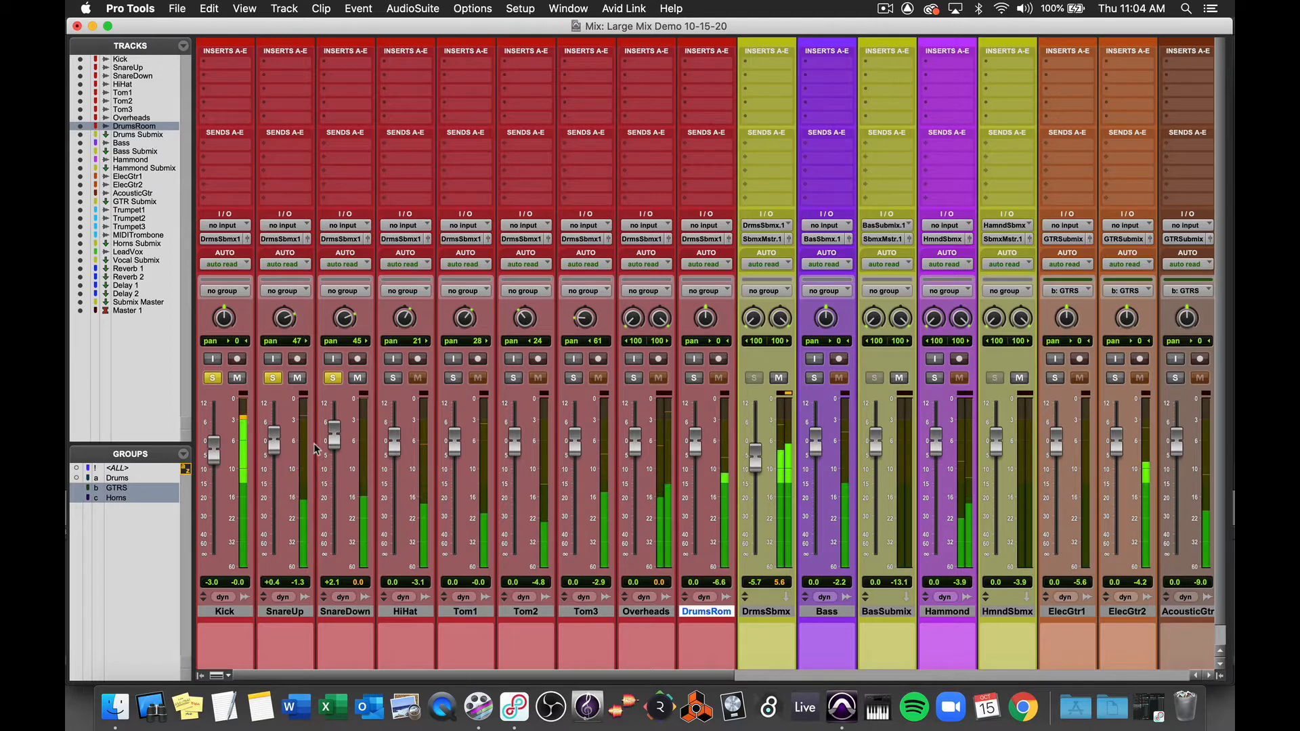
click(394, 377)
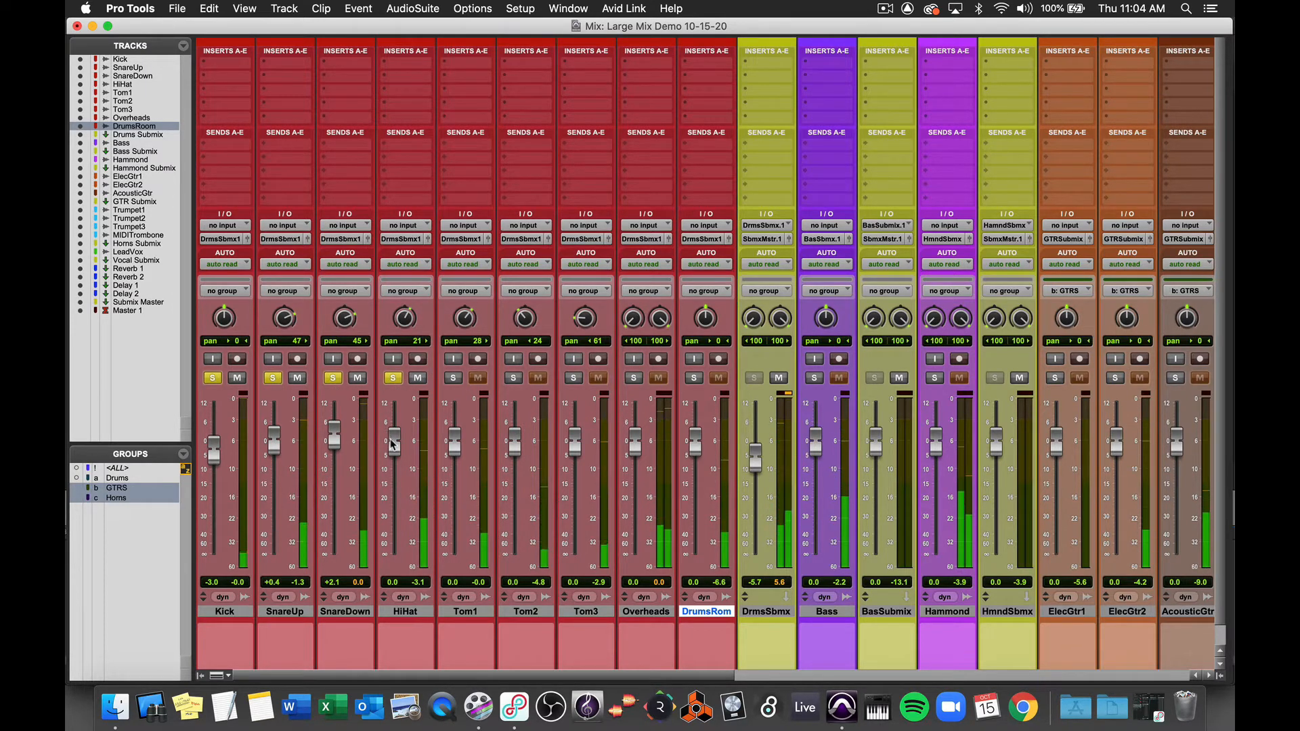
drag(390, 438, 391, 435)
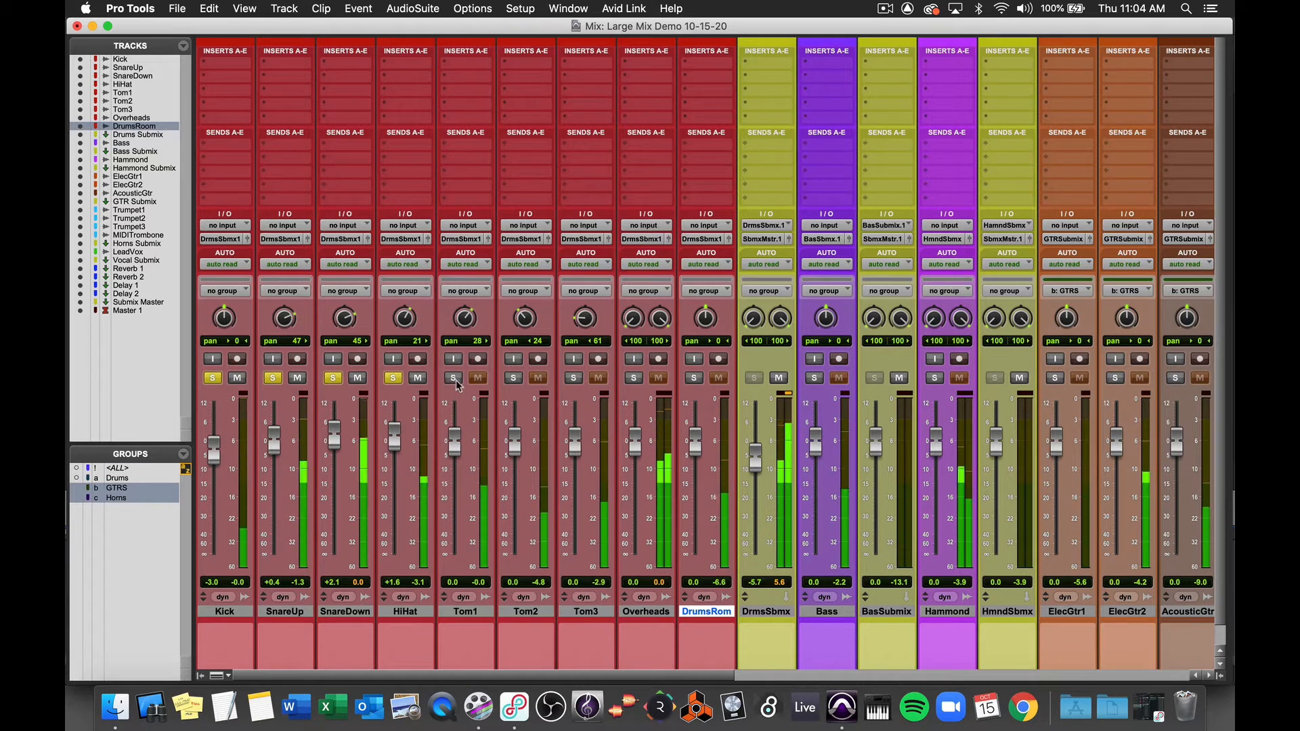
key(space)
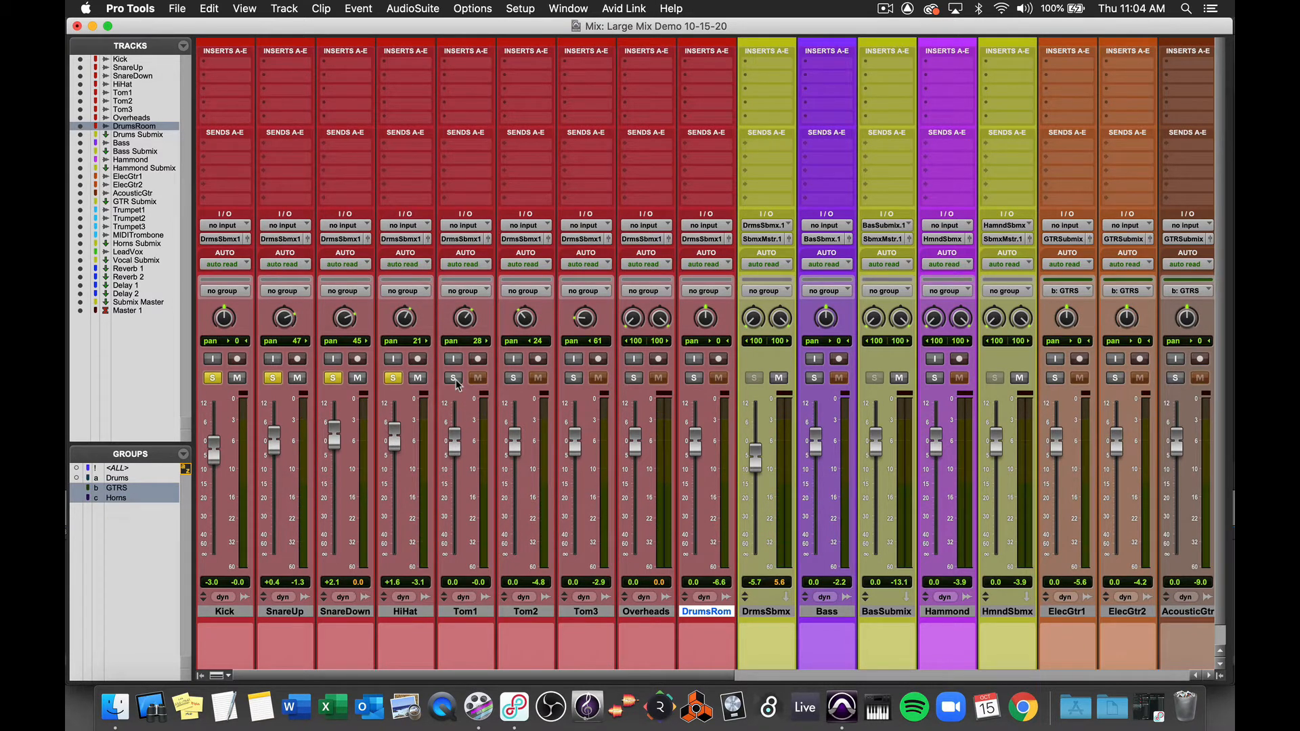
Solo Tom1 in the Edit window and audition it from the tom hit at about 0:39.6
key(super+equal)
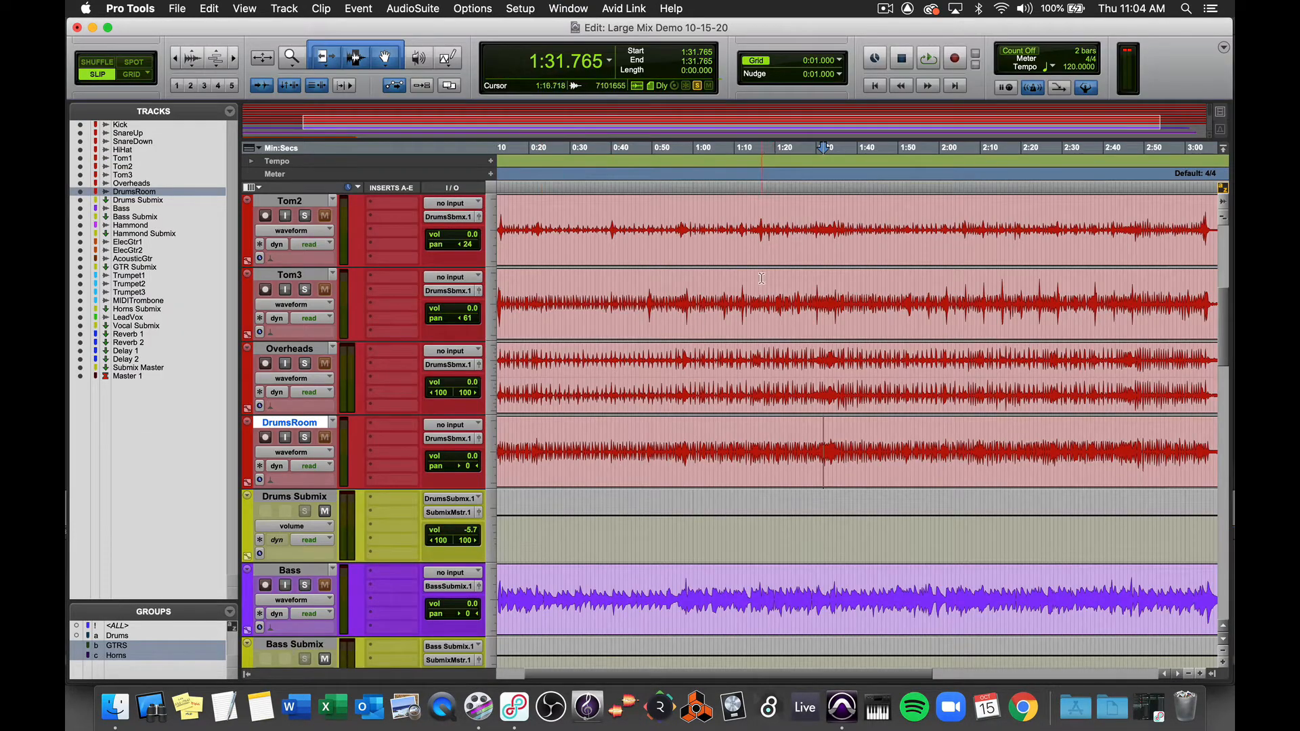
scroll(709, 275, up, 2)
scroll(709, 275, left, 1)
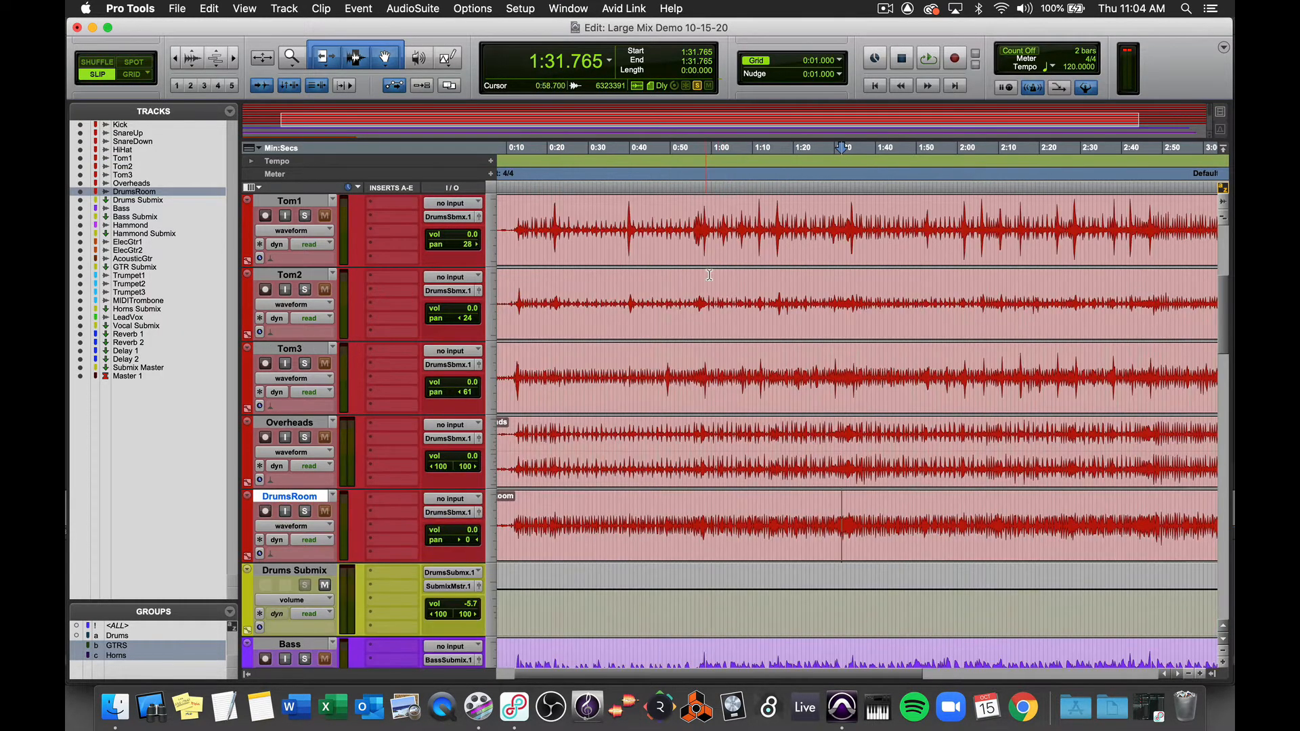
click(648, 227)
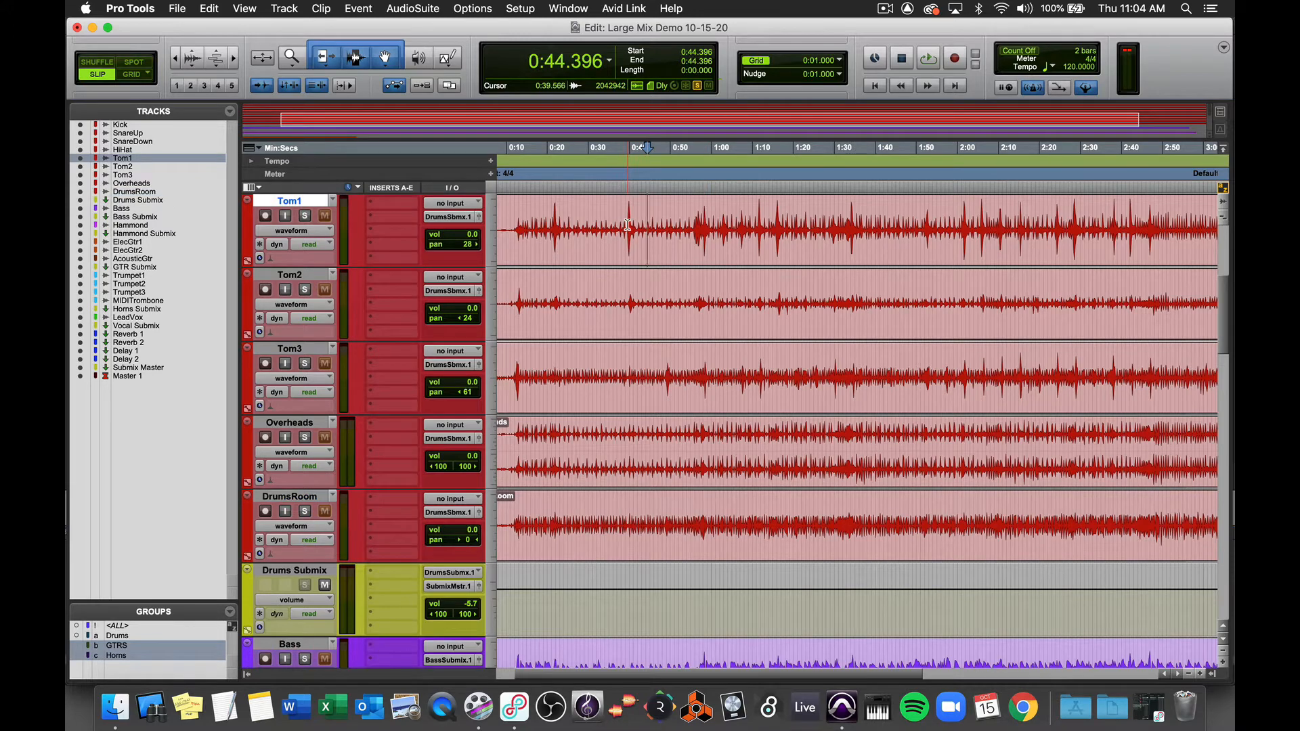
click(627, 225)
click(305, 215)
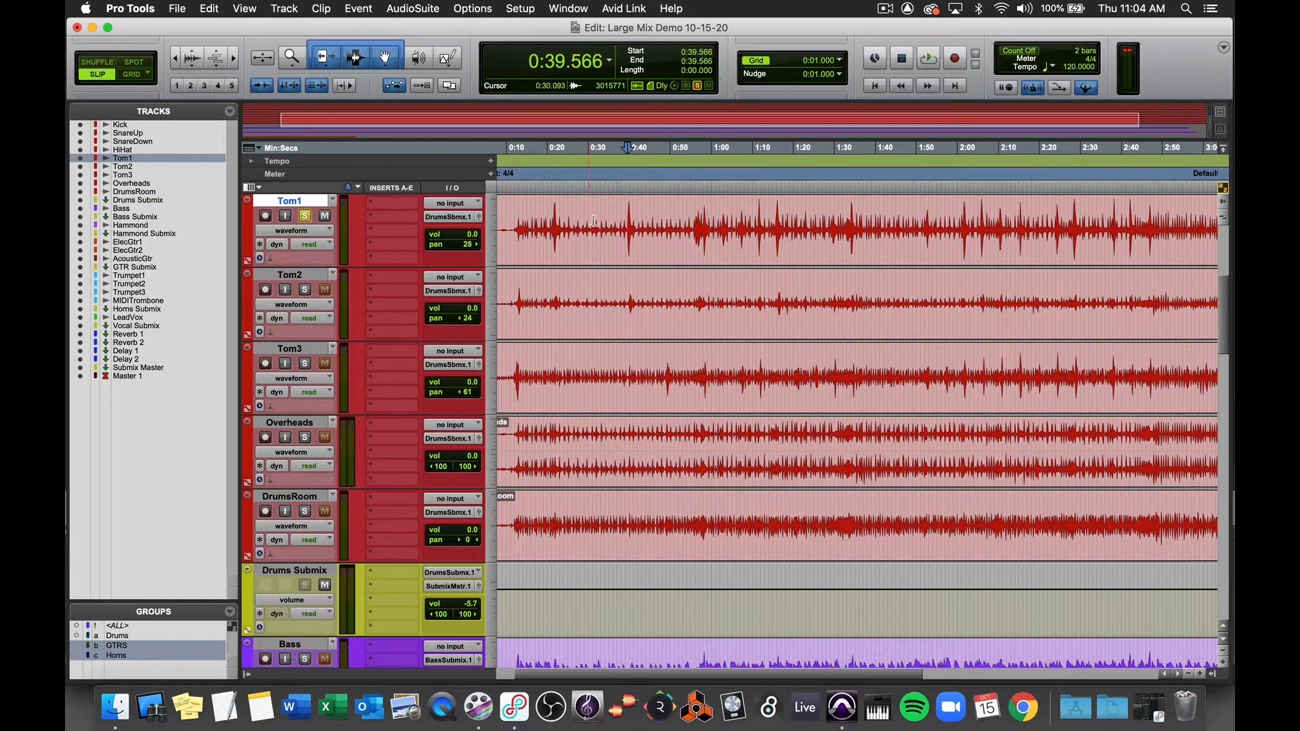
key(super+bracketright)
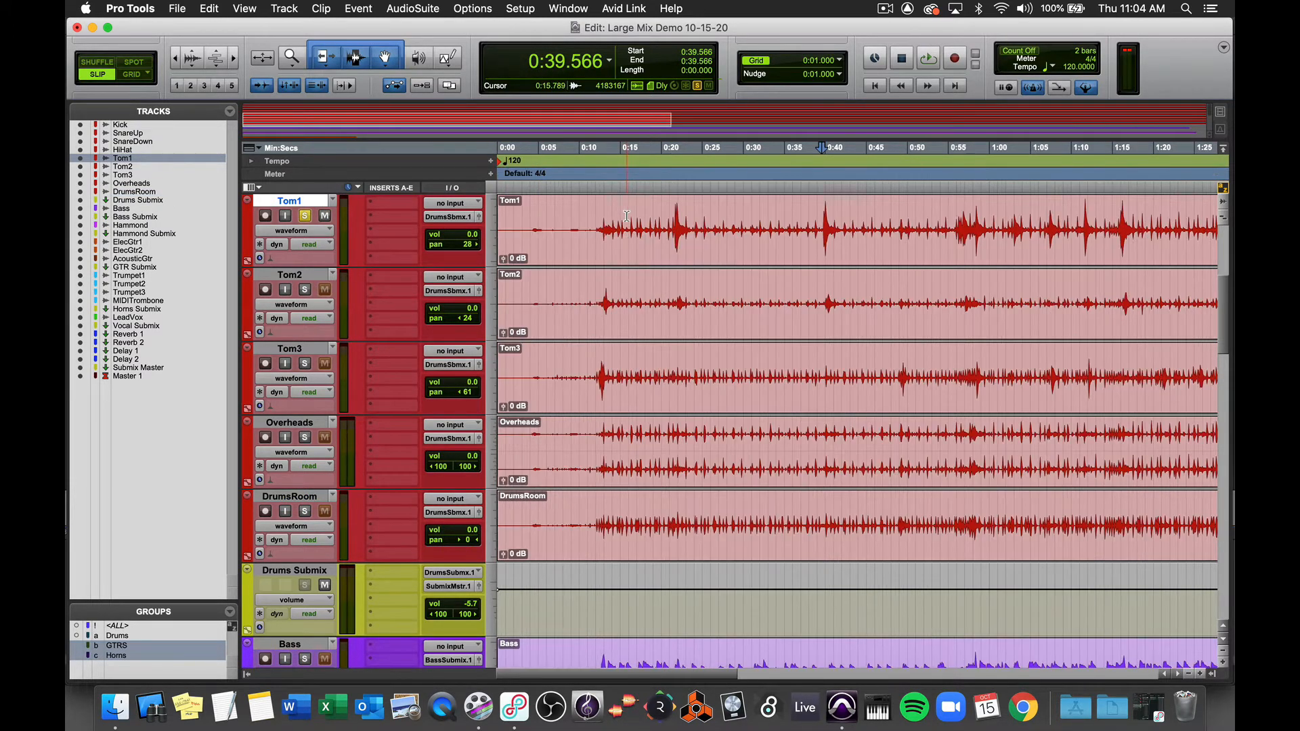
key(space)
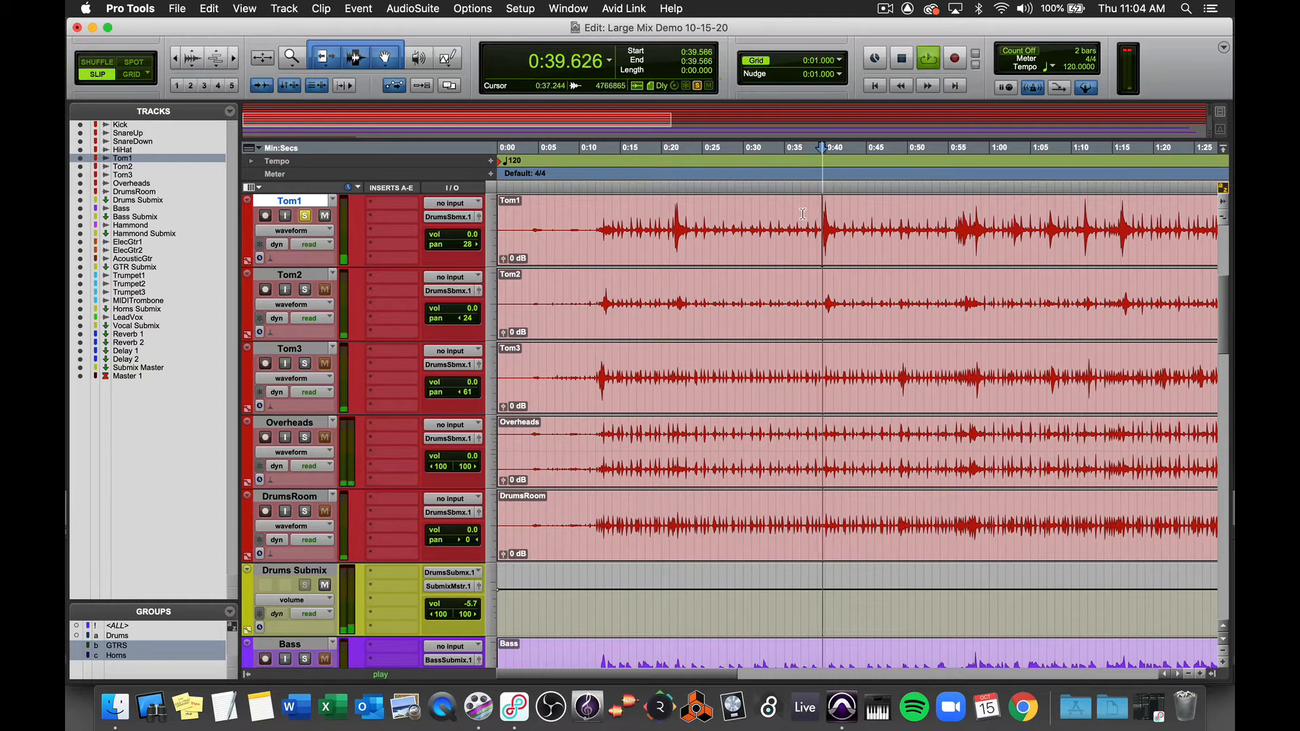
key(space)
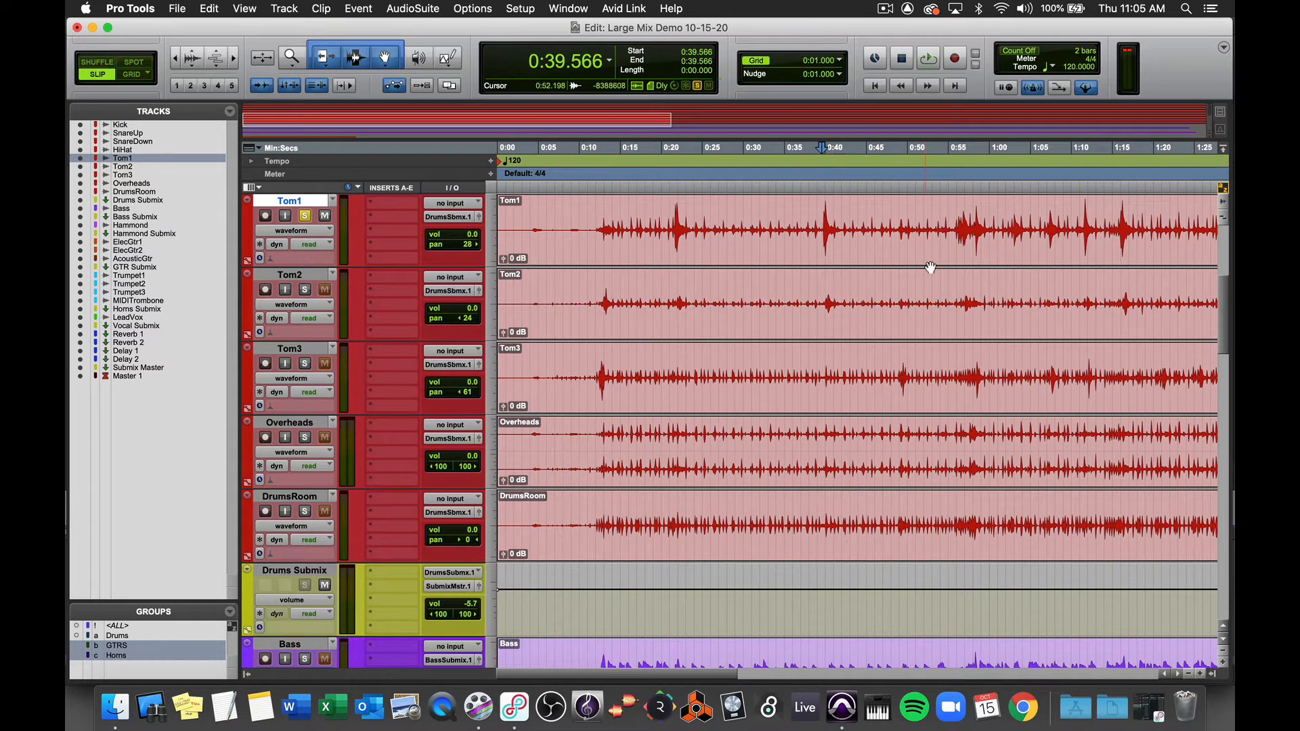
Solo Tom2 as well and audition it from the hit at about 1:16.2
scroll(930, 267, up, 2)
scroll(930, 267, right, 5)
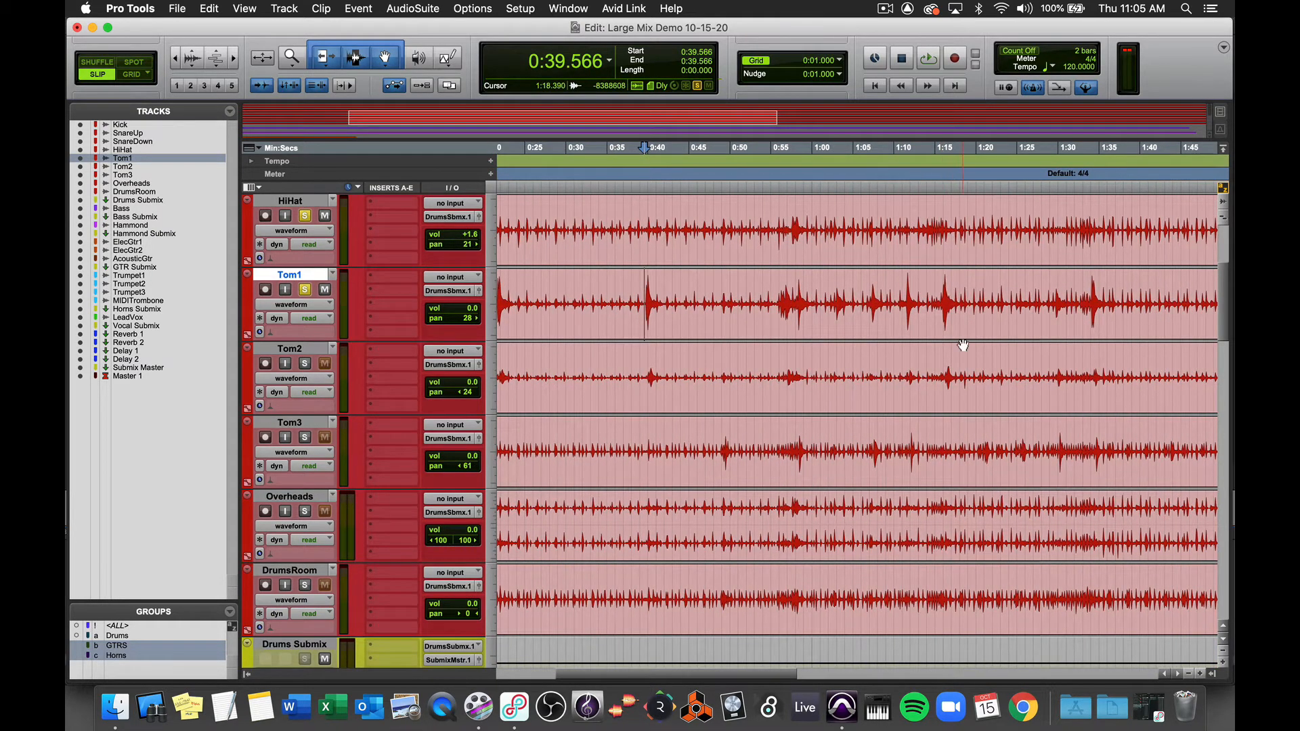
click(948, 369)
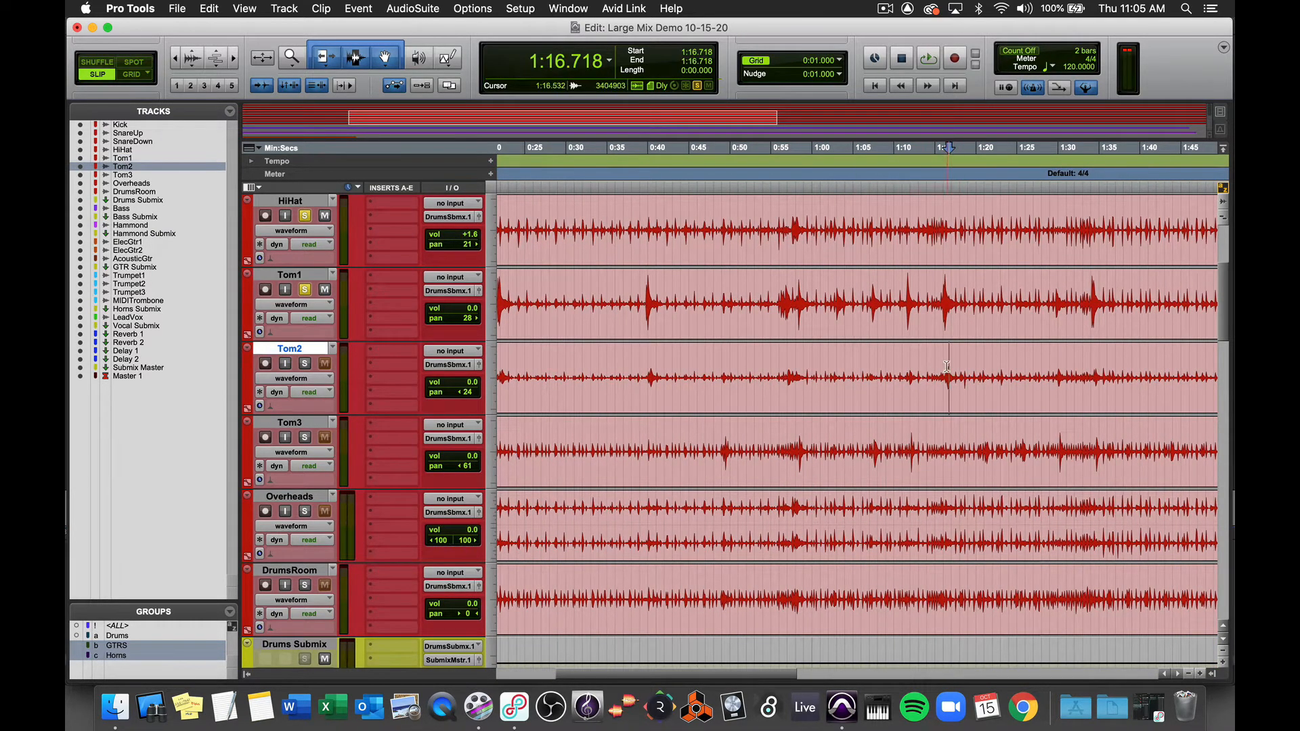
click(945, 366)
click(305, 365)
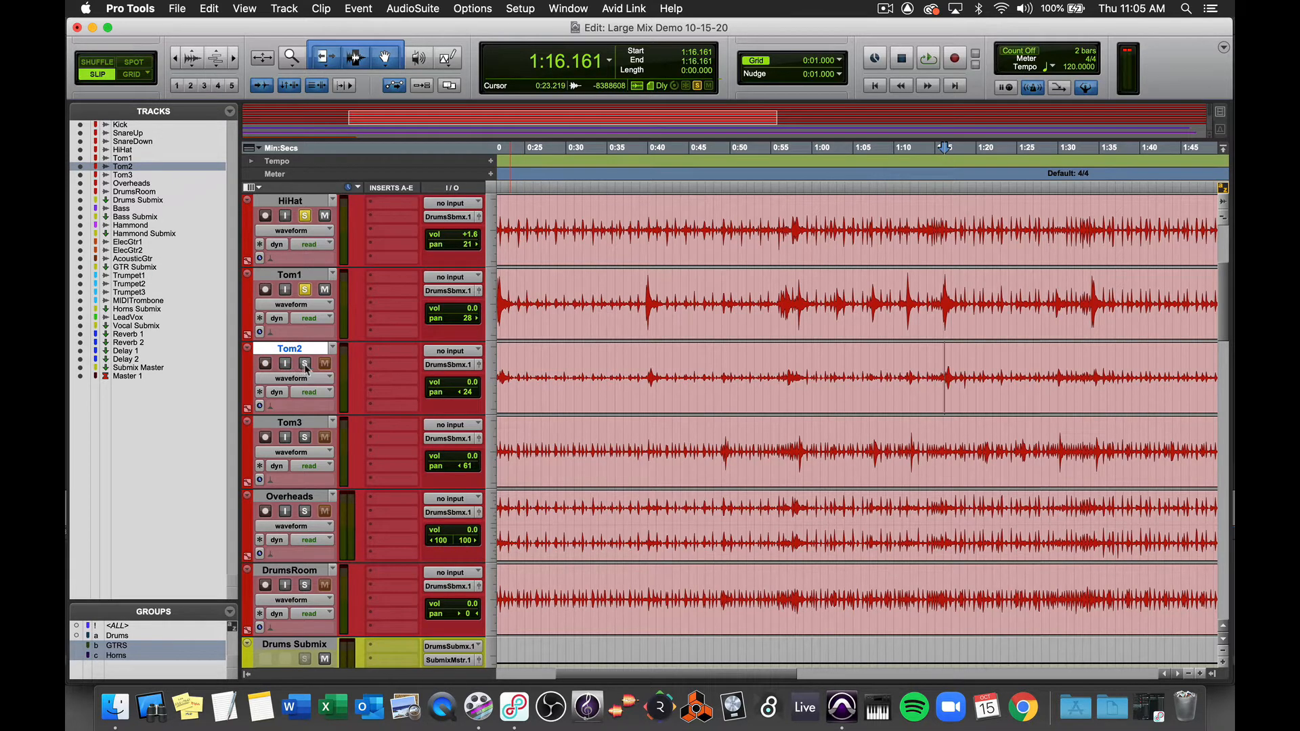
key(space)
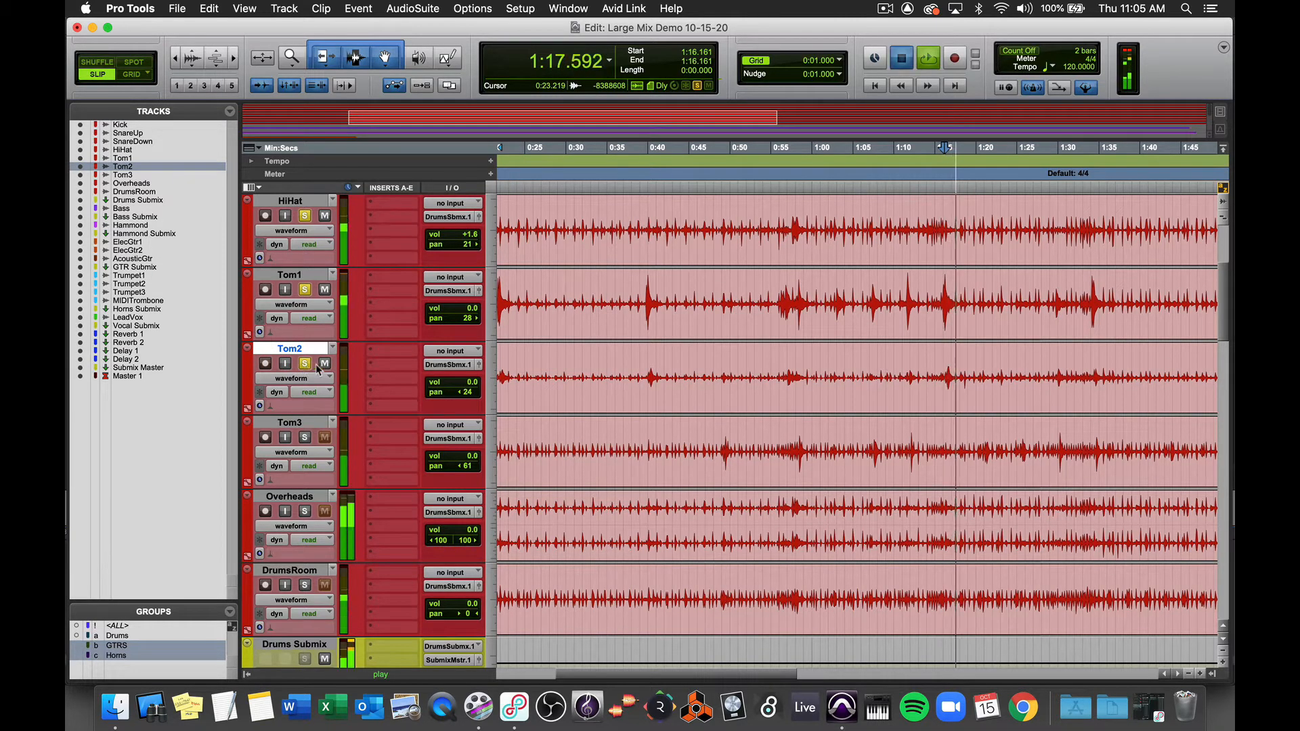
key(space)
Set the Tom2 track's volume to +3.0 dB and play the same hit again
click(472, 382)
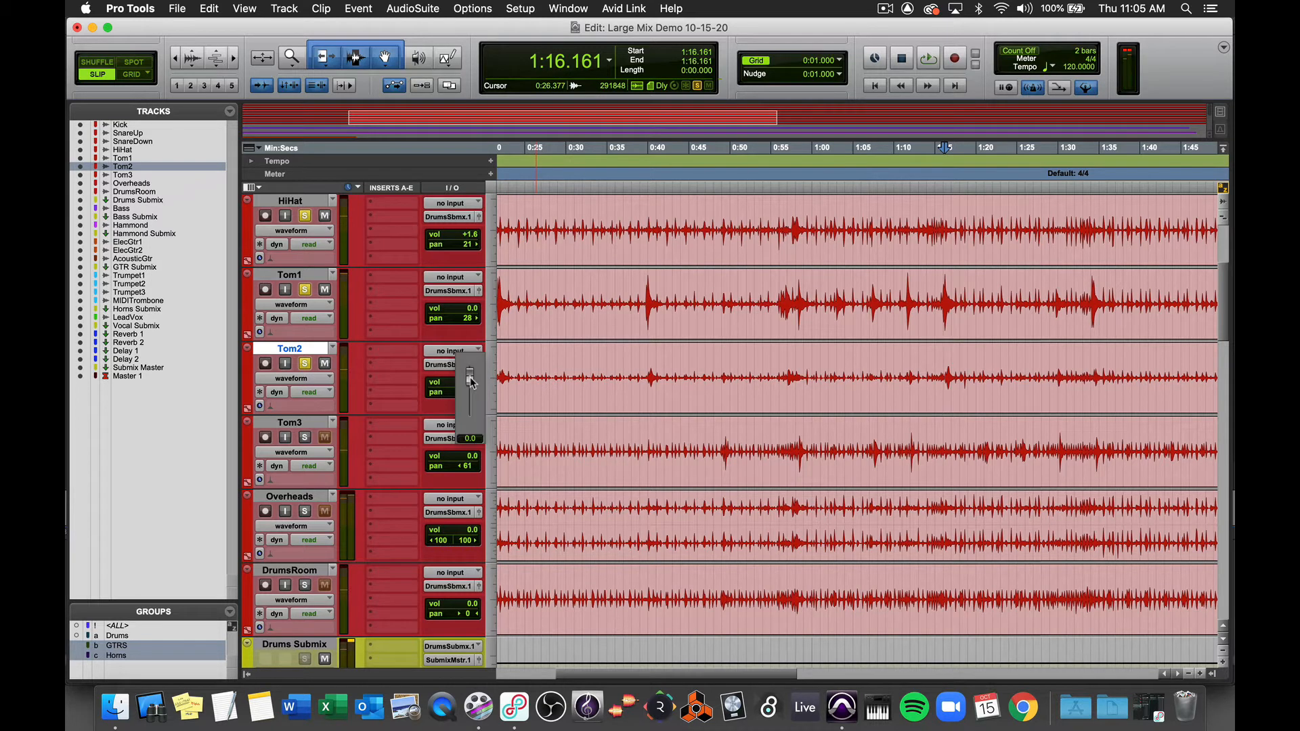
drag(471, 382, 471, 376)
key(space)
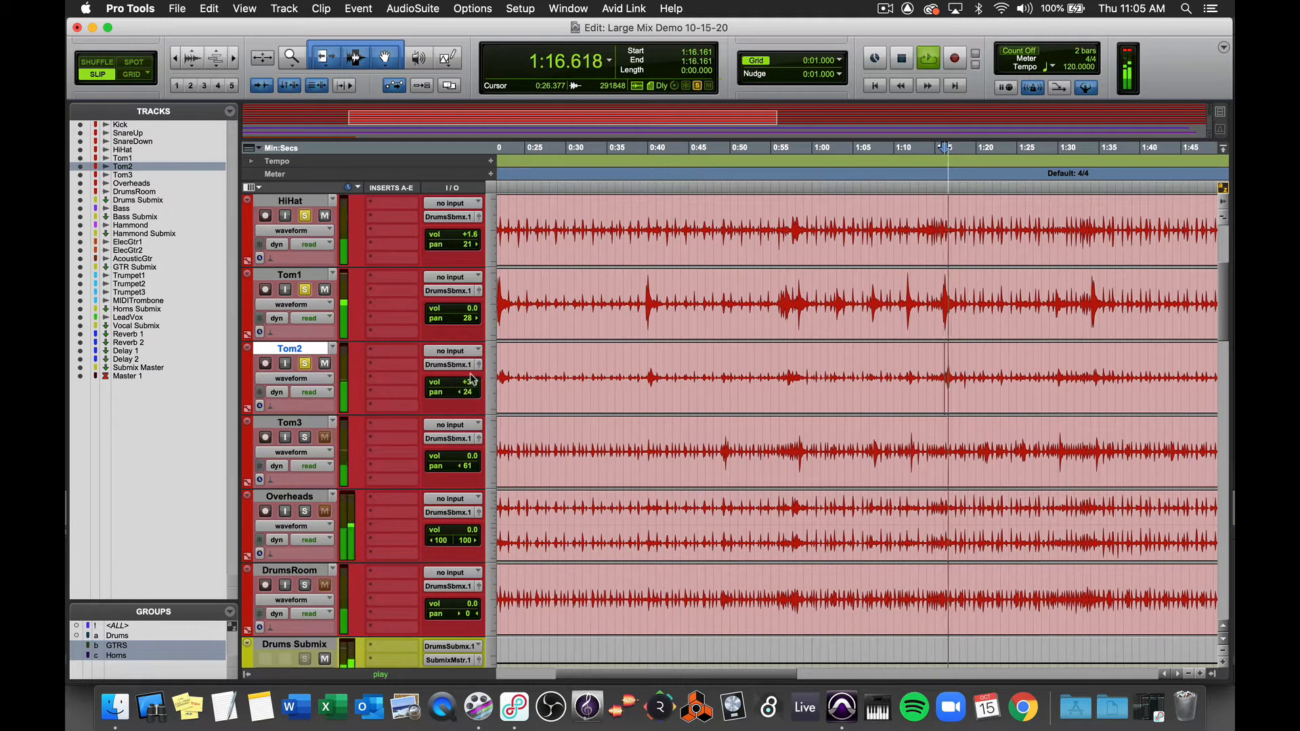
key(space)
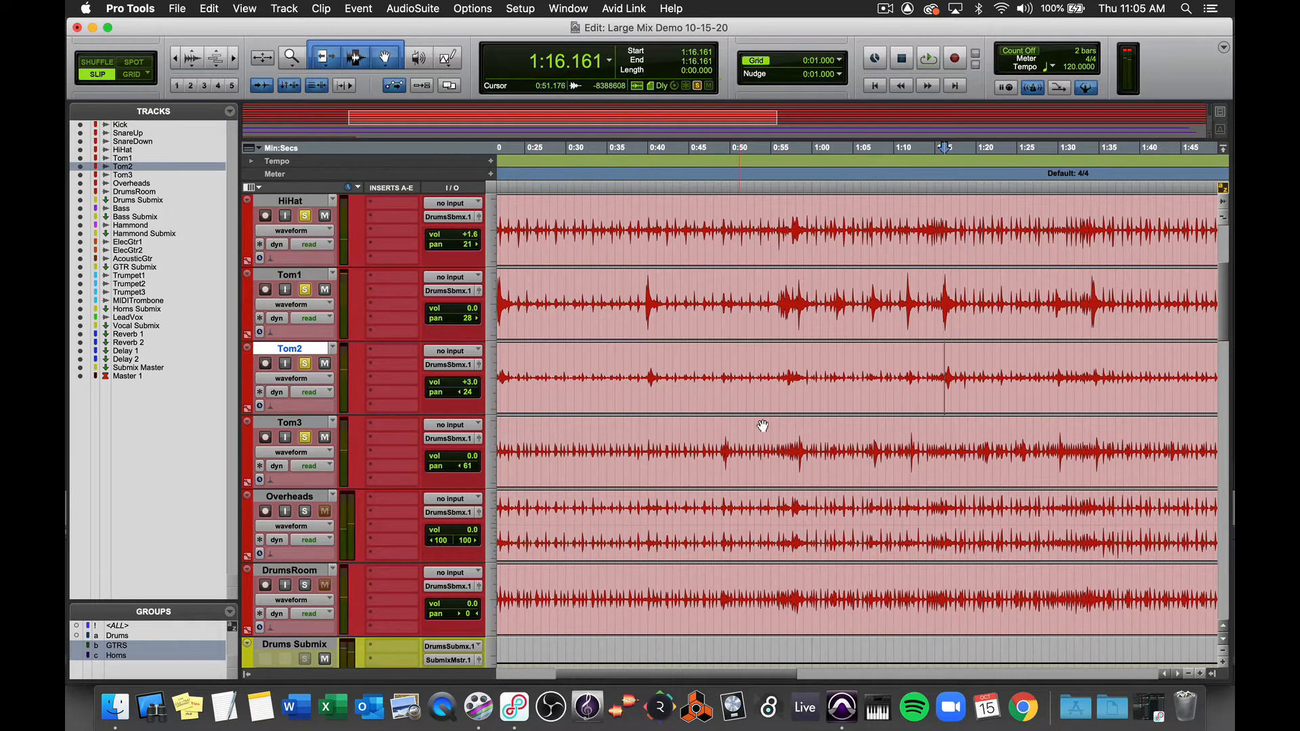
Audition the soloed Tom3 from the hit at about 0:58.2 and set its volume to +3.0 dB
click(799, 437)
key(space)
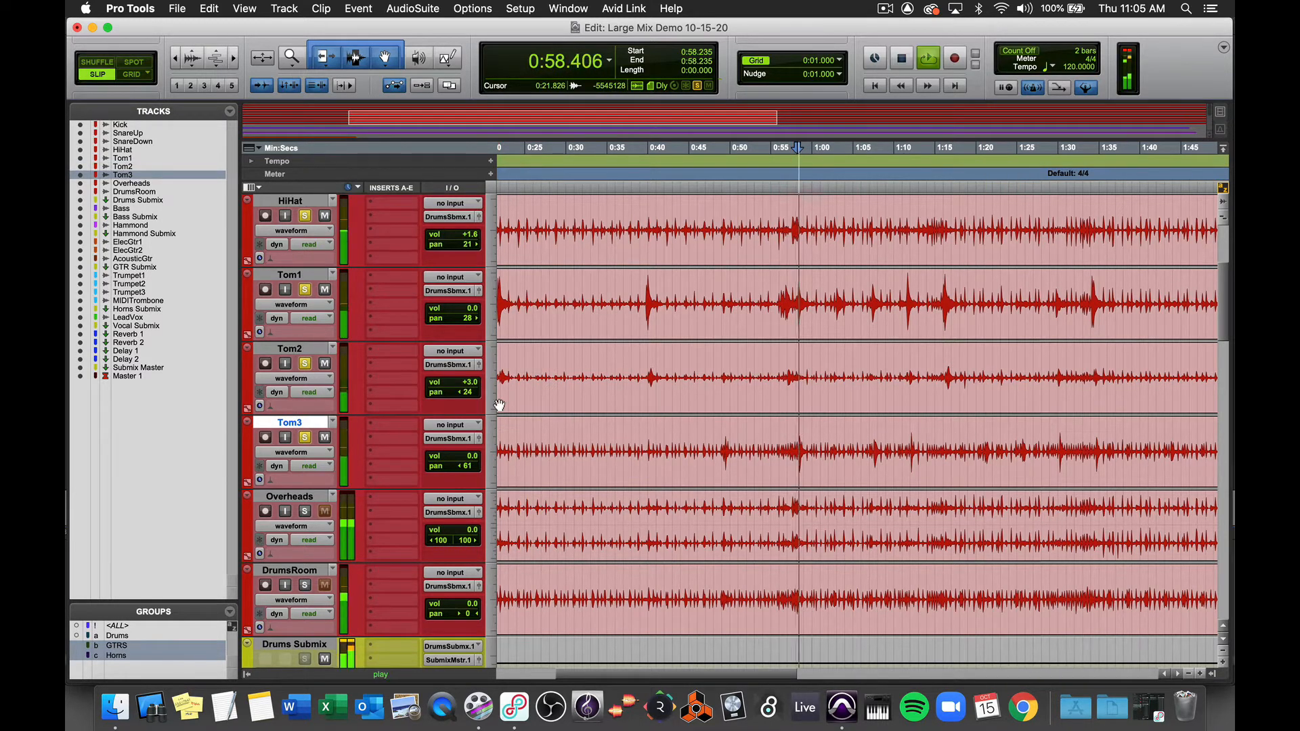
key(space)
drag(473, 458, 476, 448)
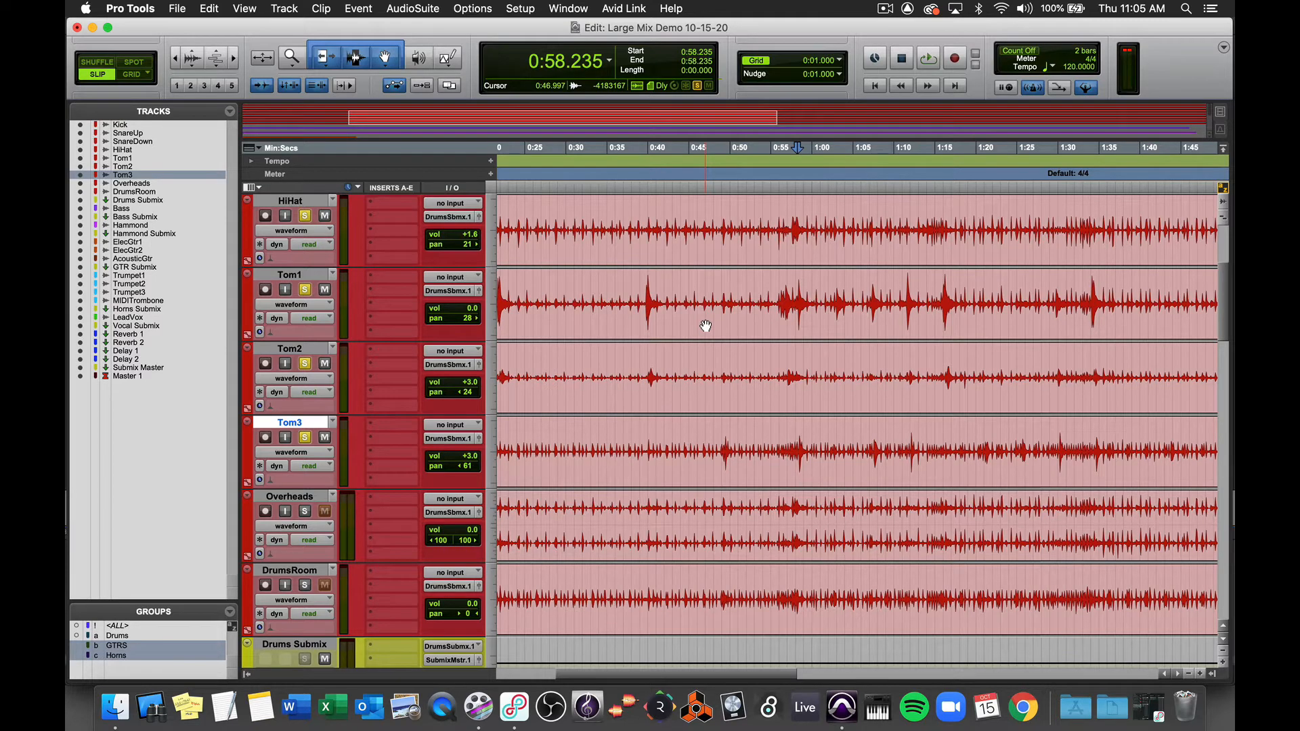
Return to the Mix window, add Overheads to the solo and set its level to +1.6 dB during playback
key(super+equal)
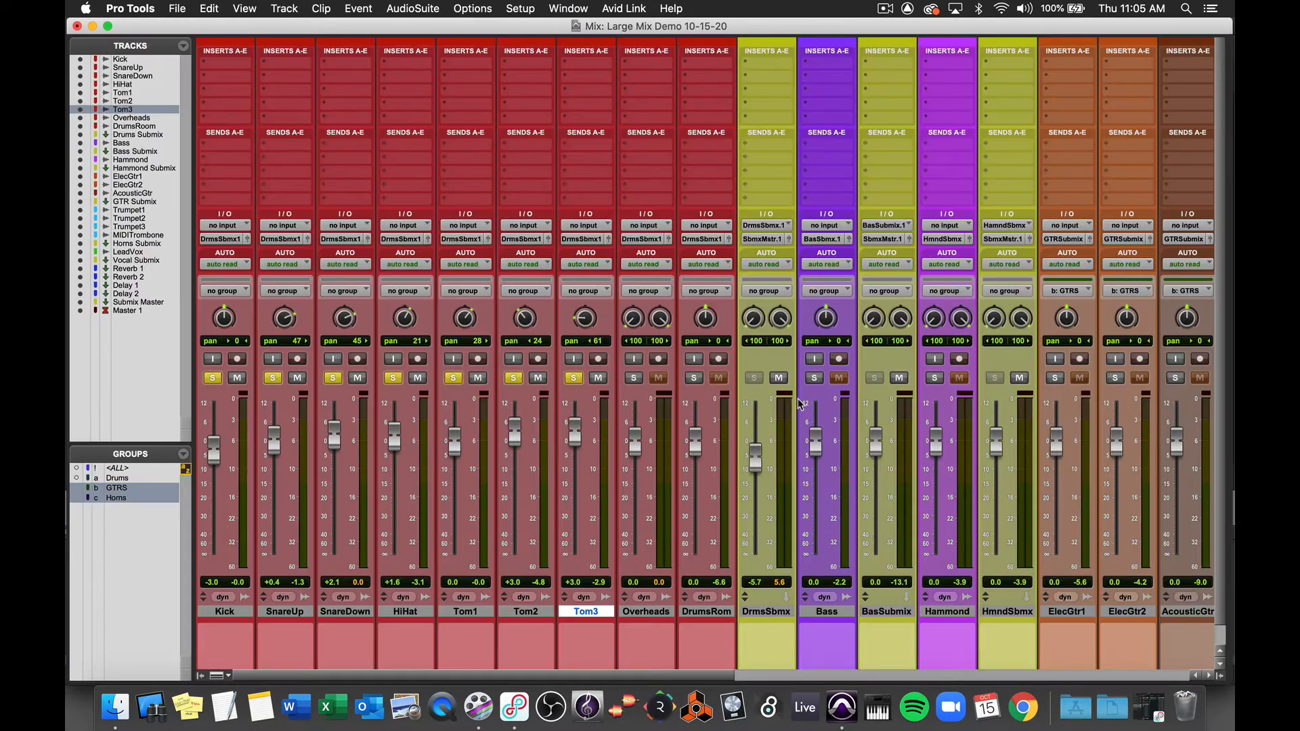
click(632, 378)
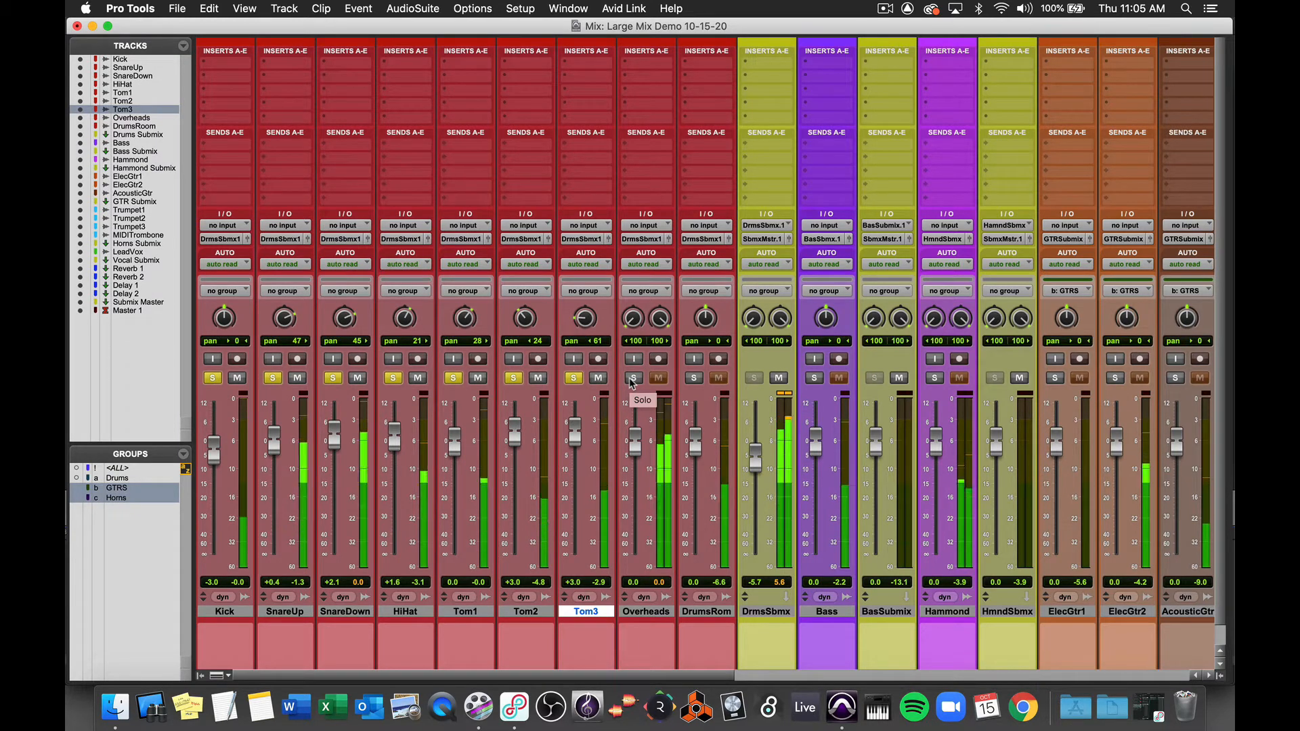
drag(633, 445, 633, 440)
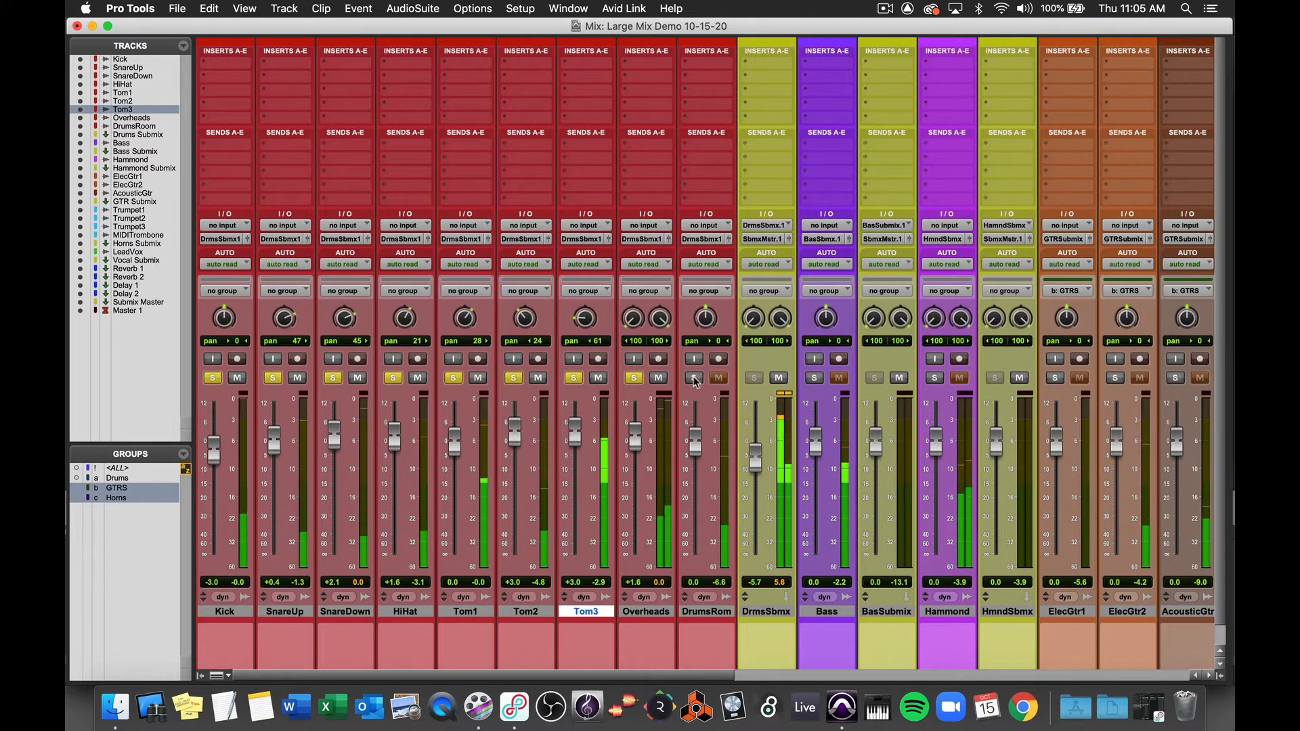
key(space)
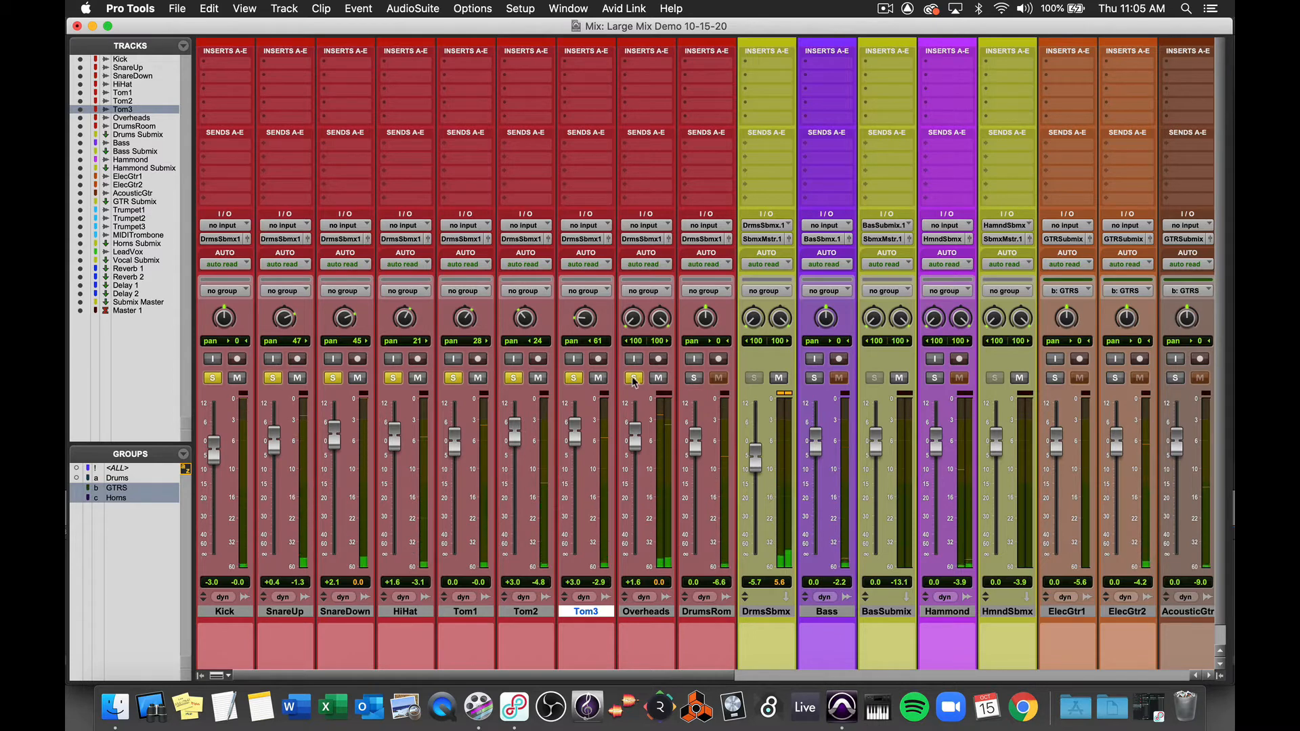
Clear all solos, solo only DrumsRoom, play it from before the 0:50 mark and lower its fader to -7.0 dB
alt+click(630, 378)
click(693, 378)
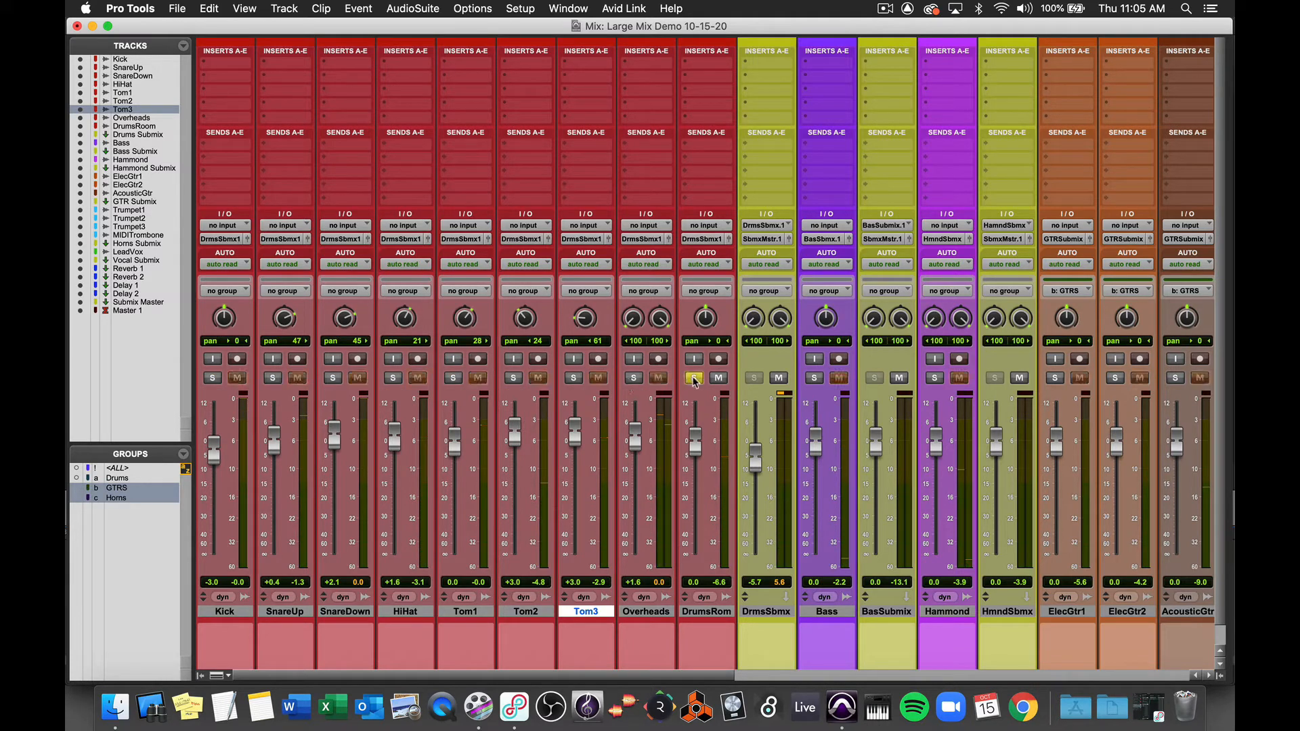
key(super+equal)
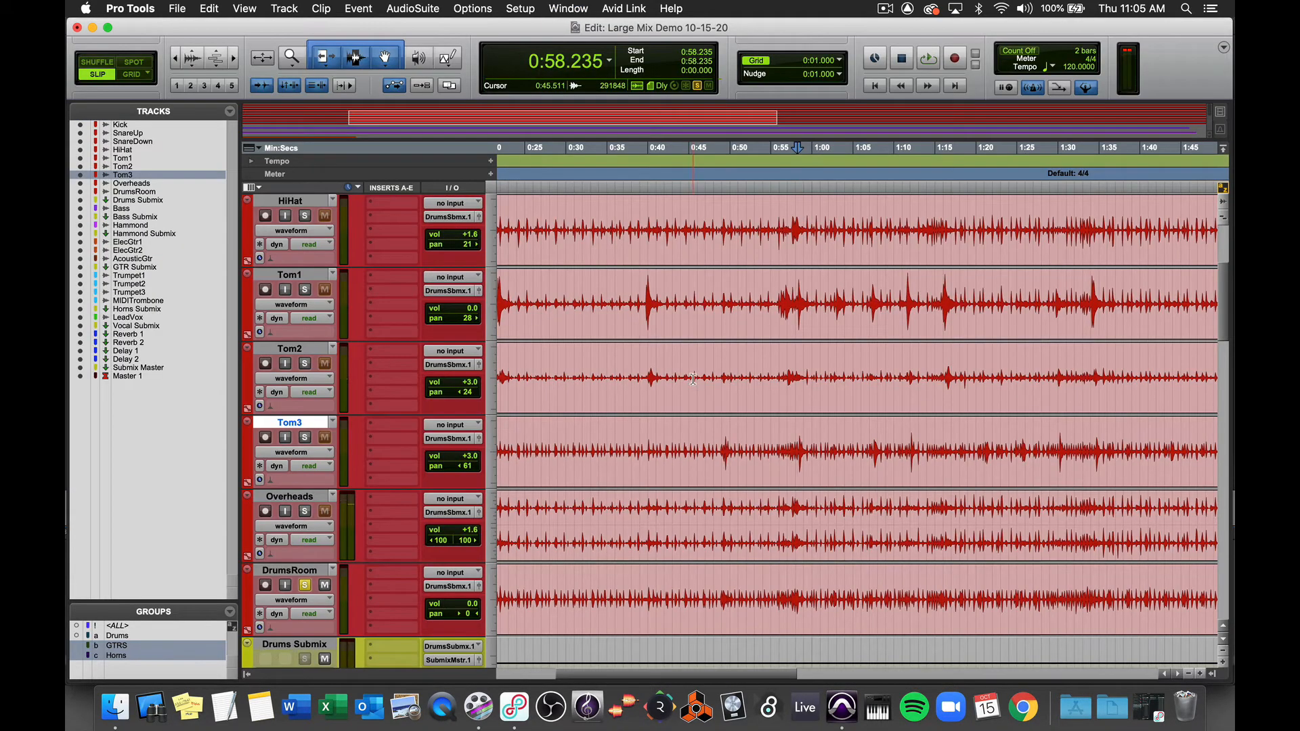
click(721, 589)
key(super+equal)
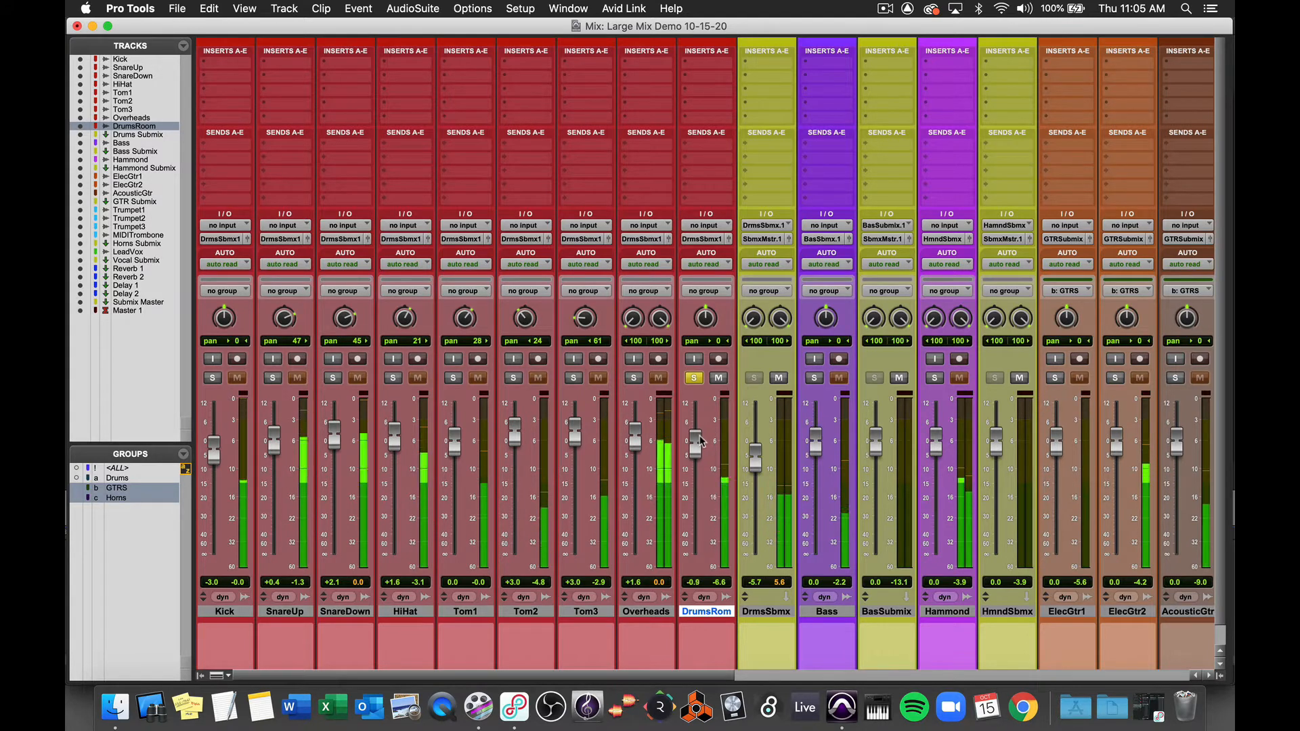
drag(700, 439, 701, 459)
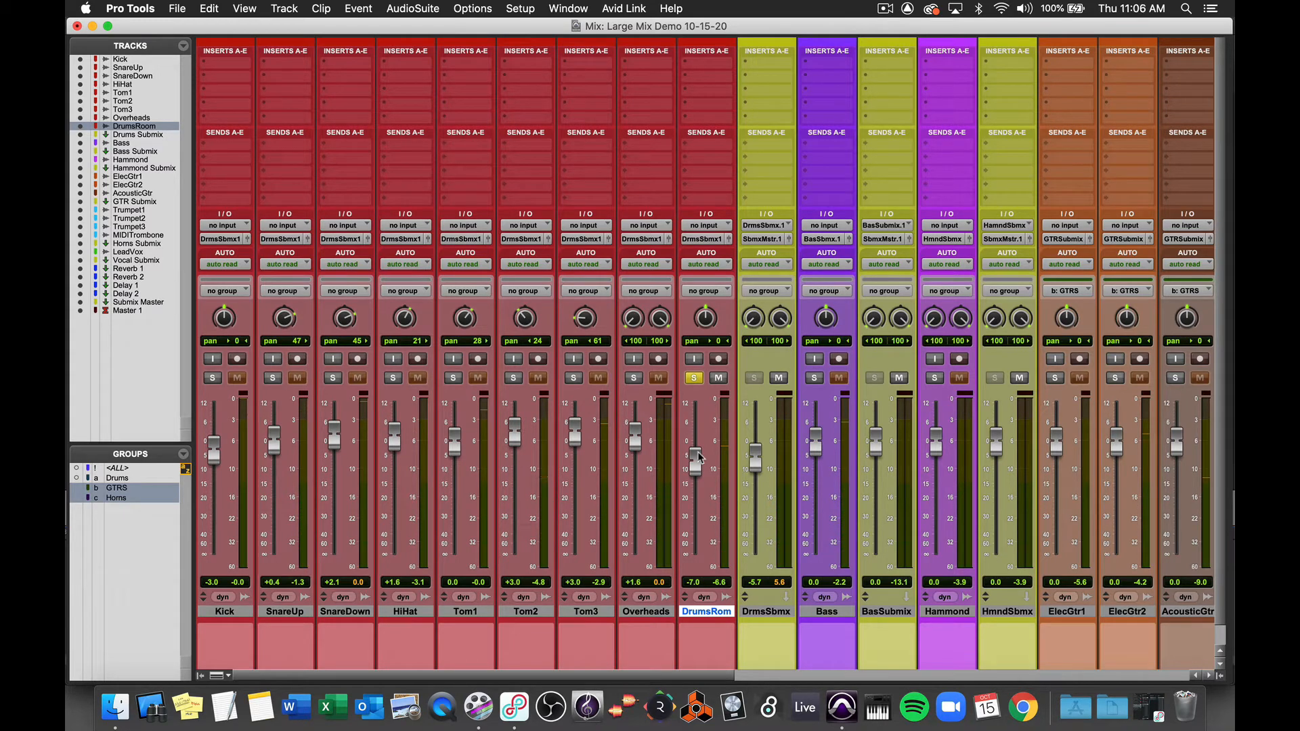
Enable the Drums group, solo all its tracks and lower their faders together, bringing Kick to -8.9 dB
click(128, 478)
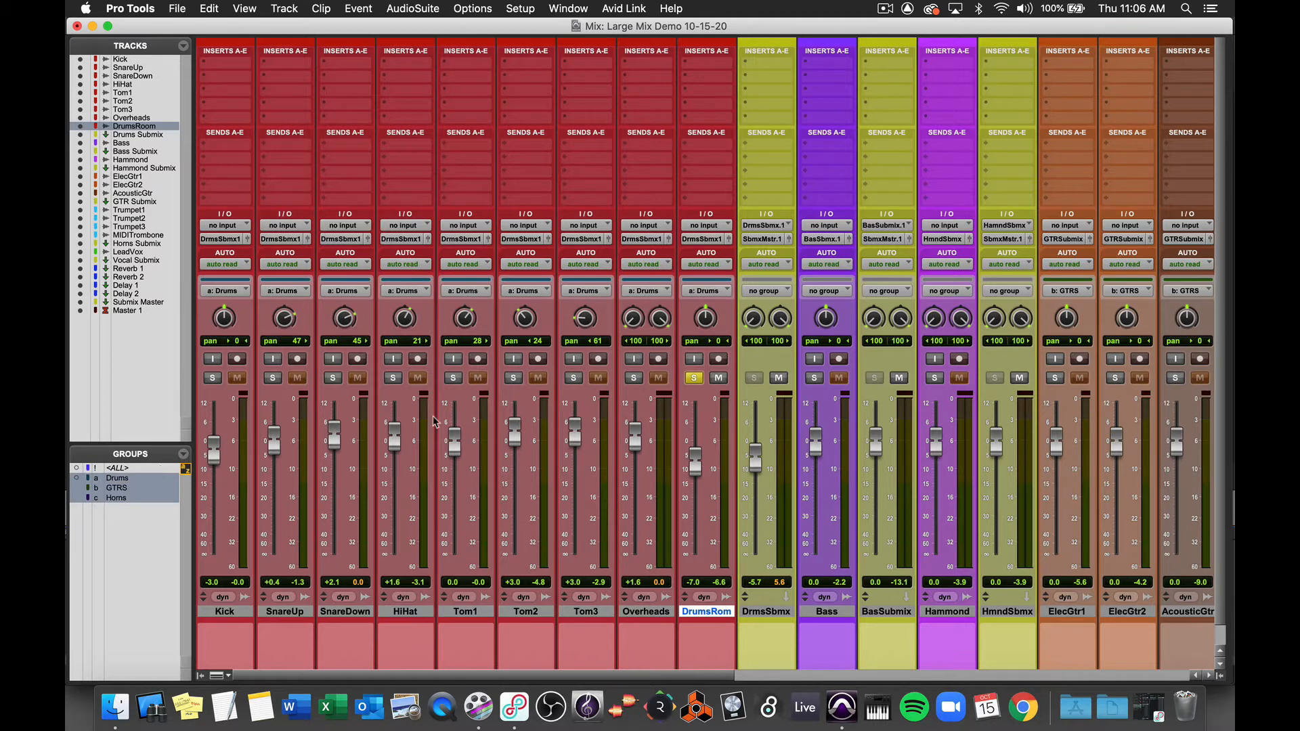
click(693, 379)
click(693, 379)
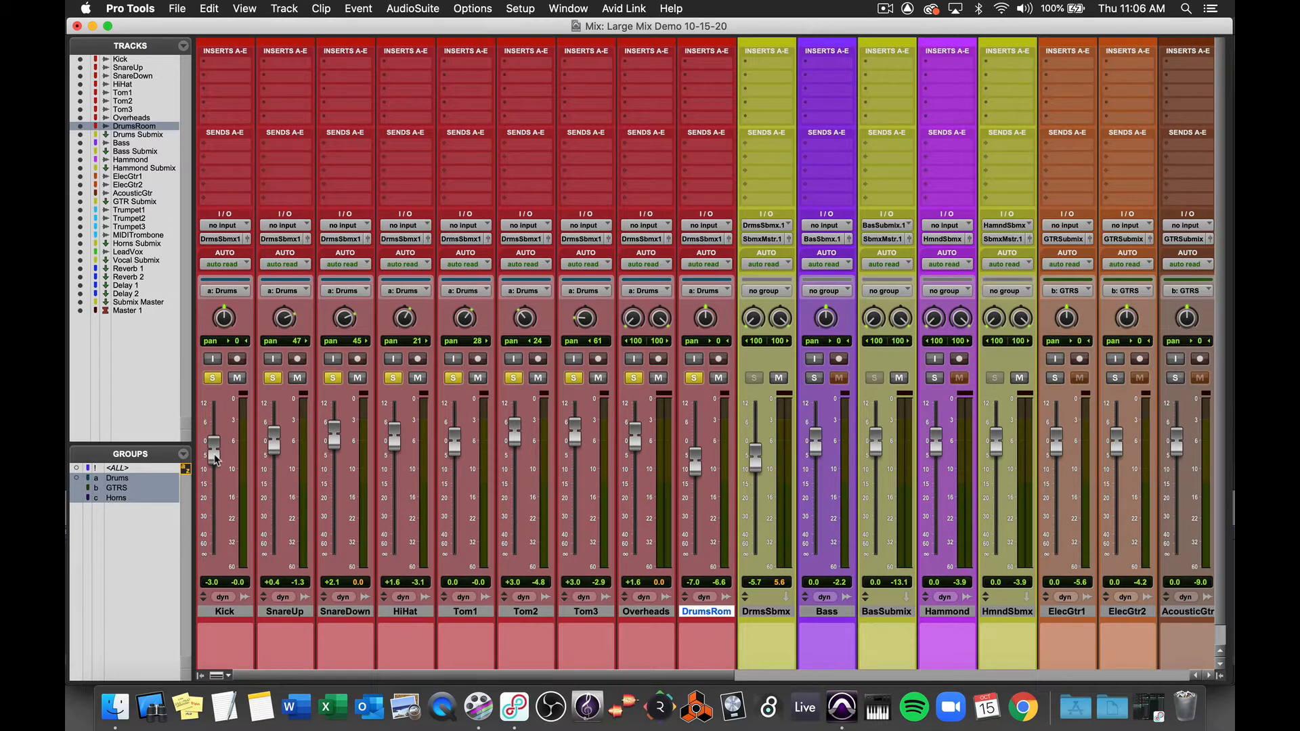
drag(214, 459, 216, 476)
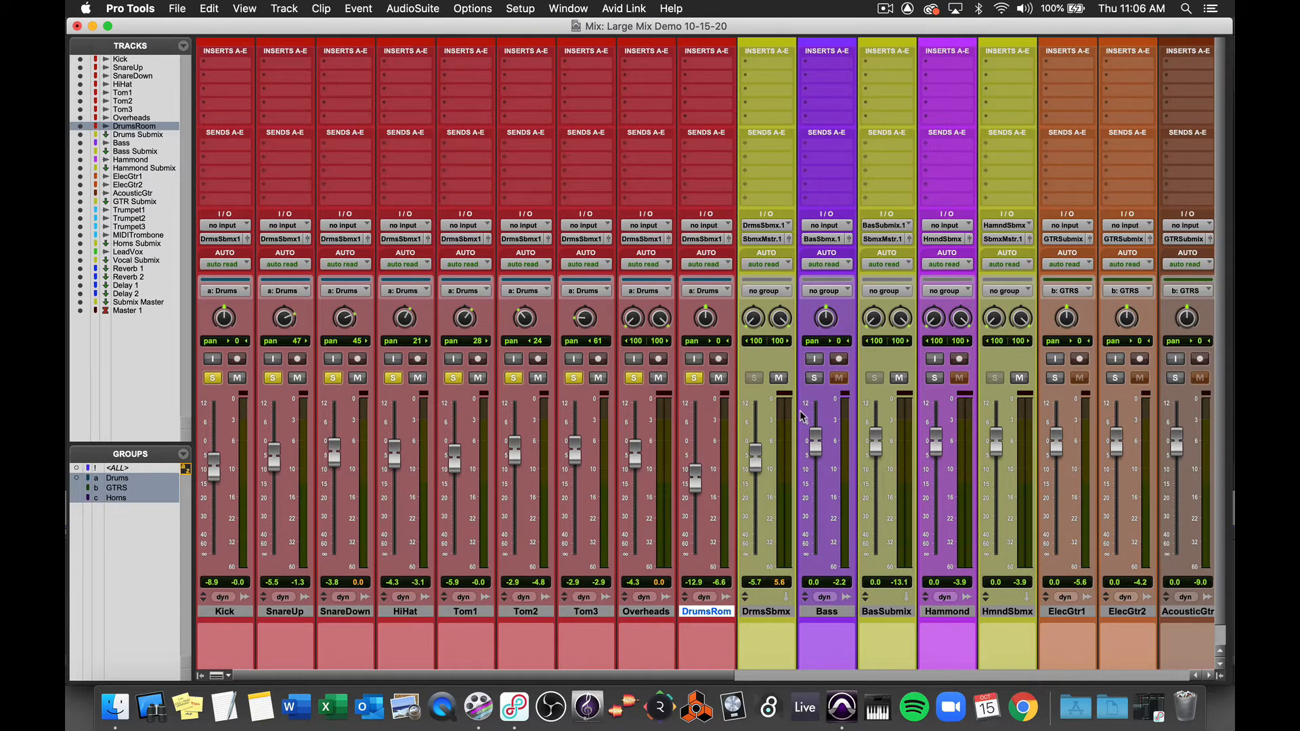
During playback, add Bass and Hammond to the soloed drums, lowering Bass to -1.4 dB and Hammond to -5.9 dB
scroll(801, 415, right, 5)
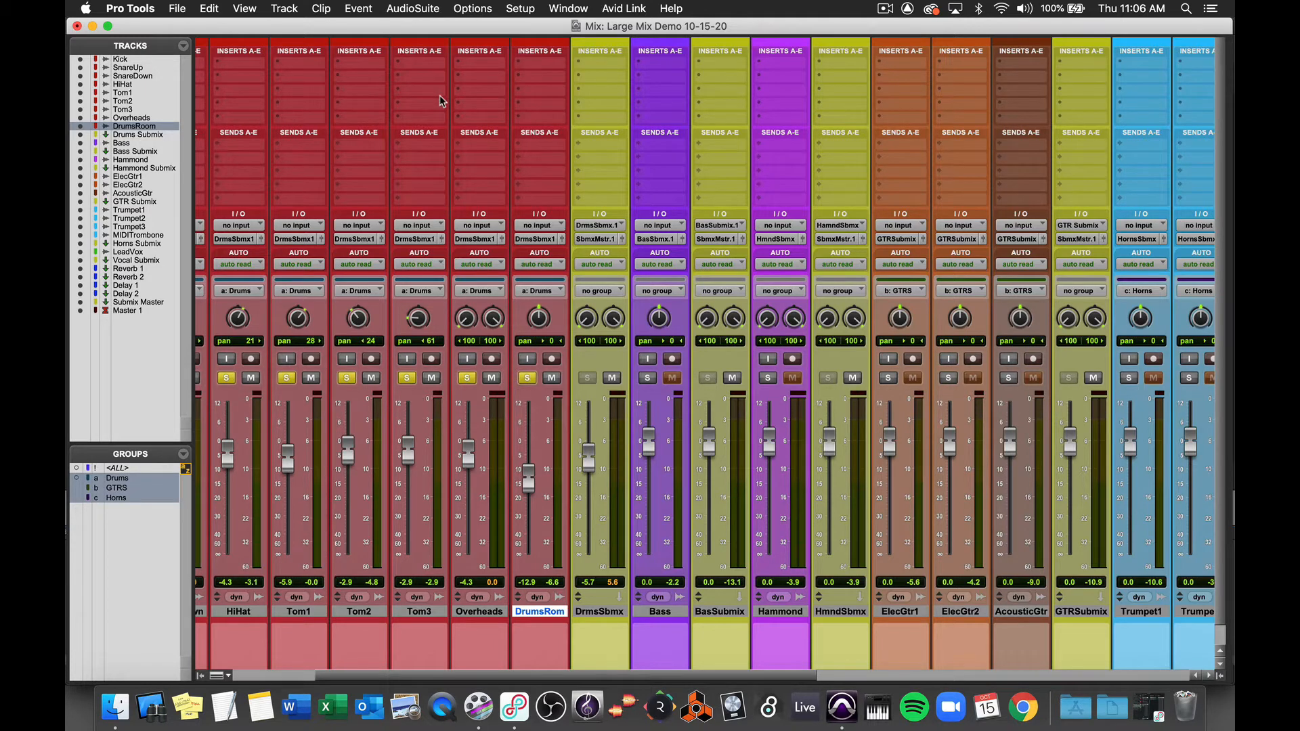
click(527, 380)
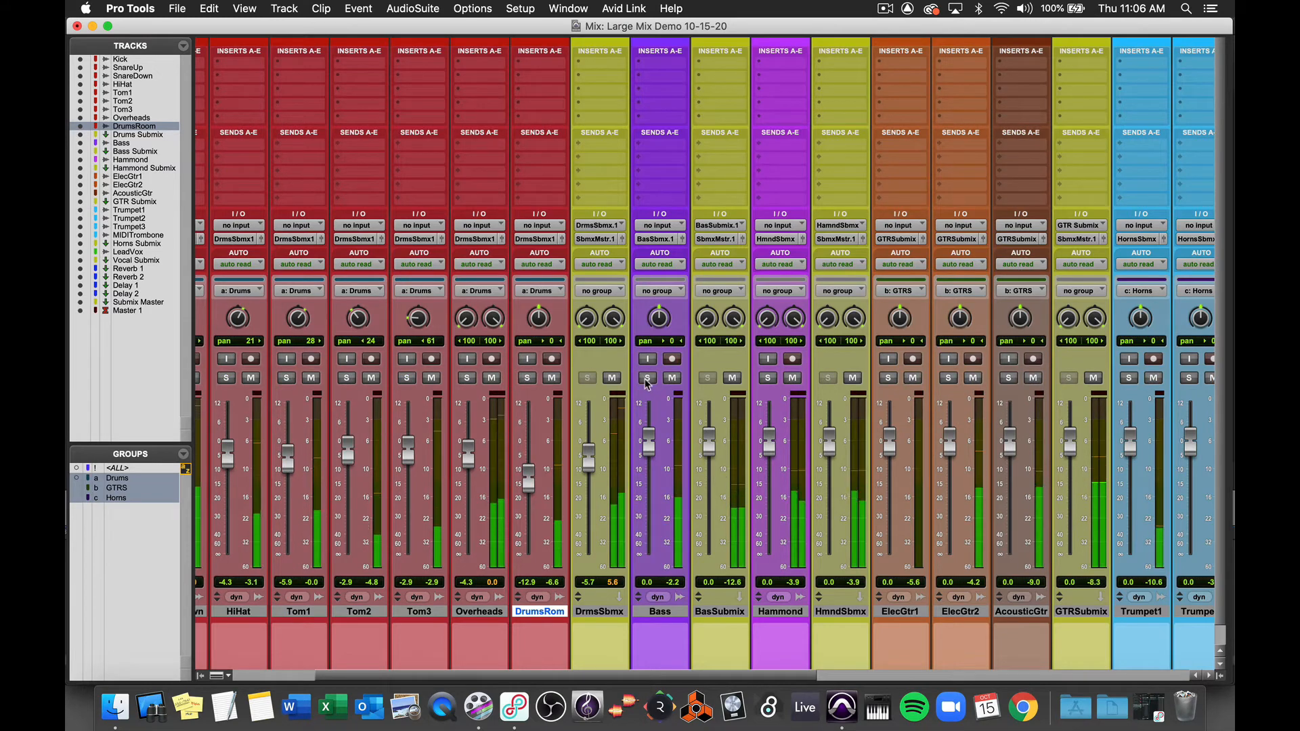
click(527, 379)
click(647, 378)
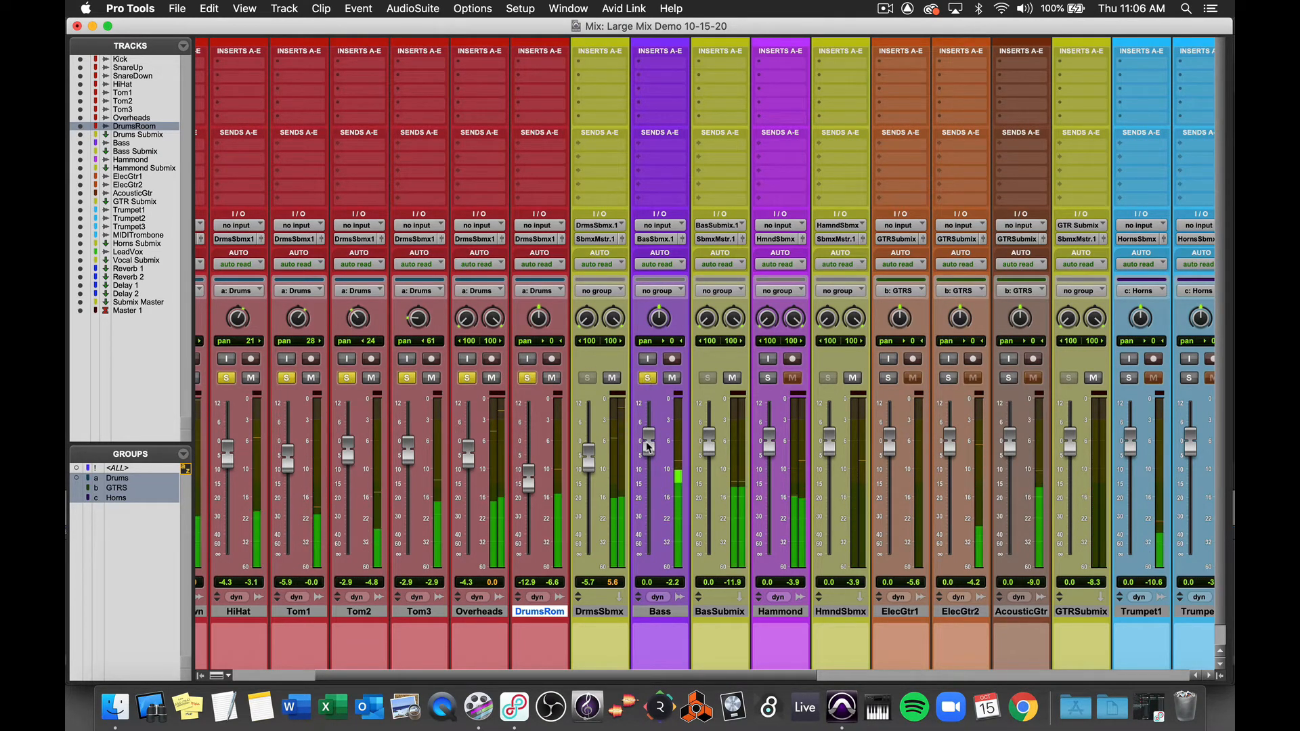
drag(649, 447, 648, 450)
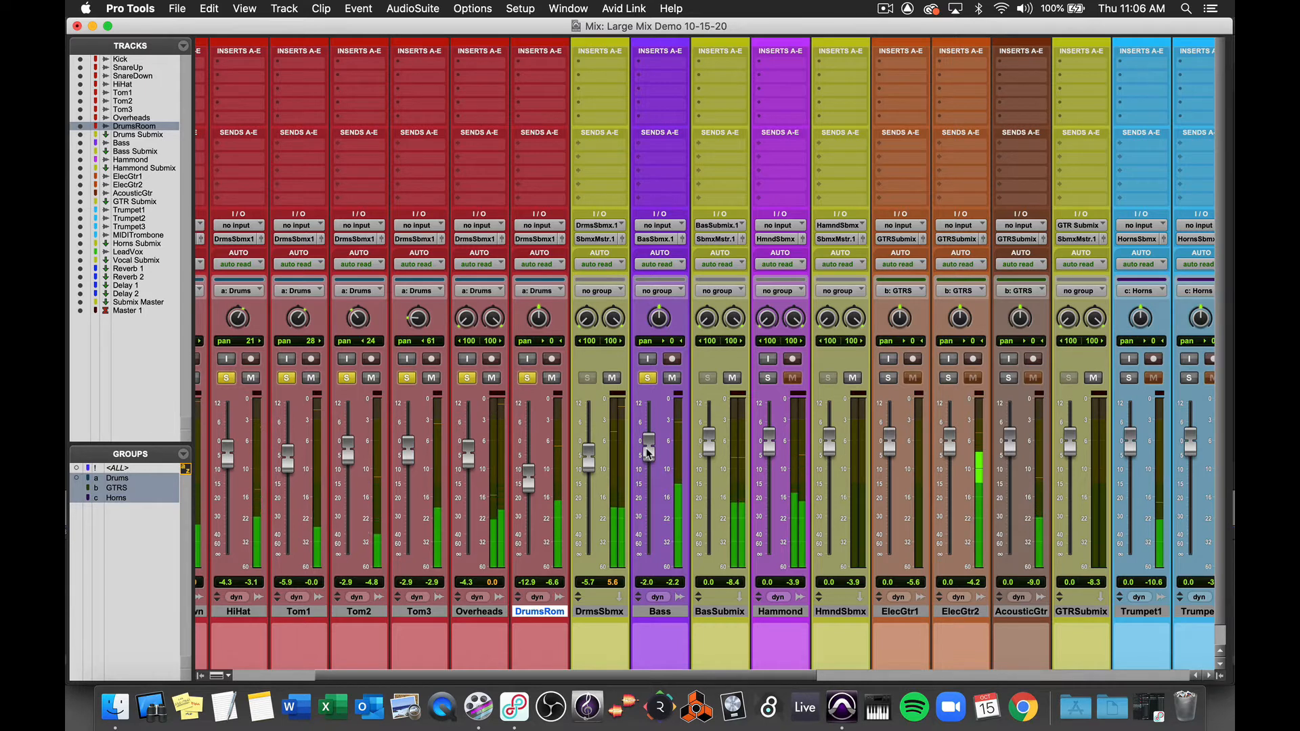
click(769, 378)
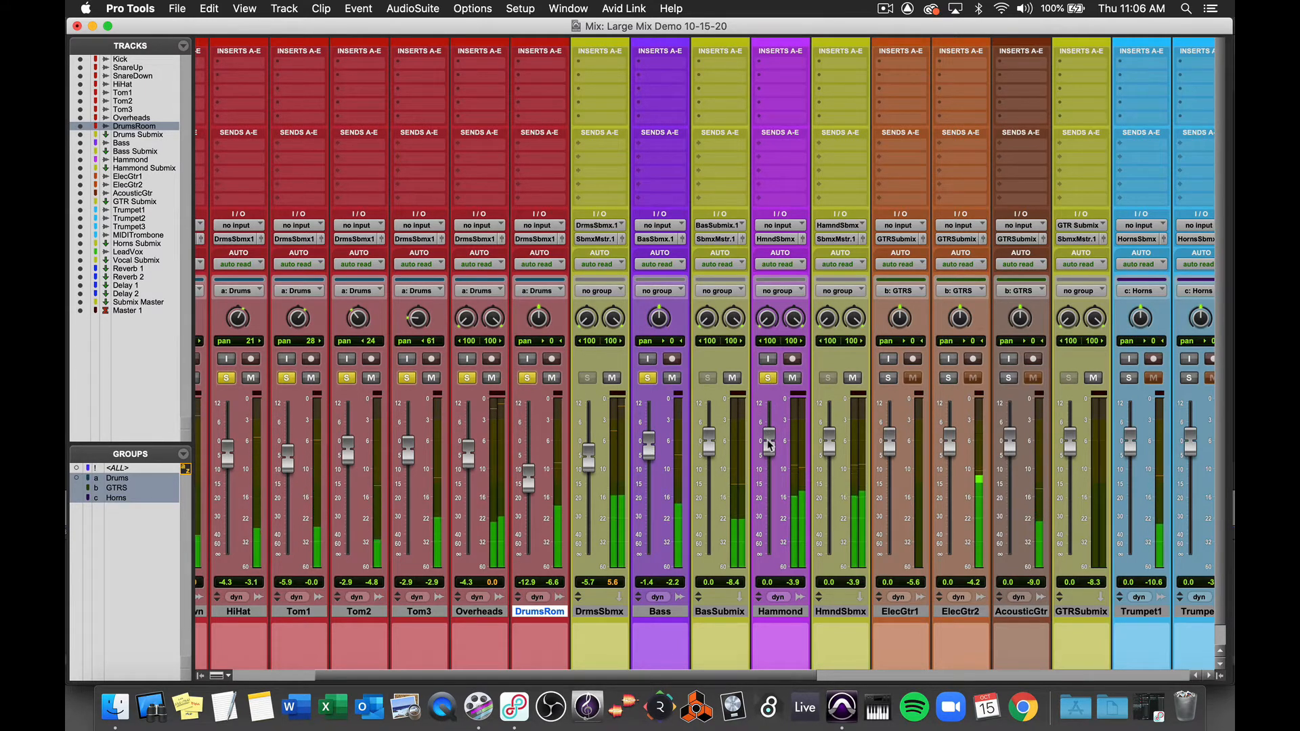
drag(769, 445, 769, 462)
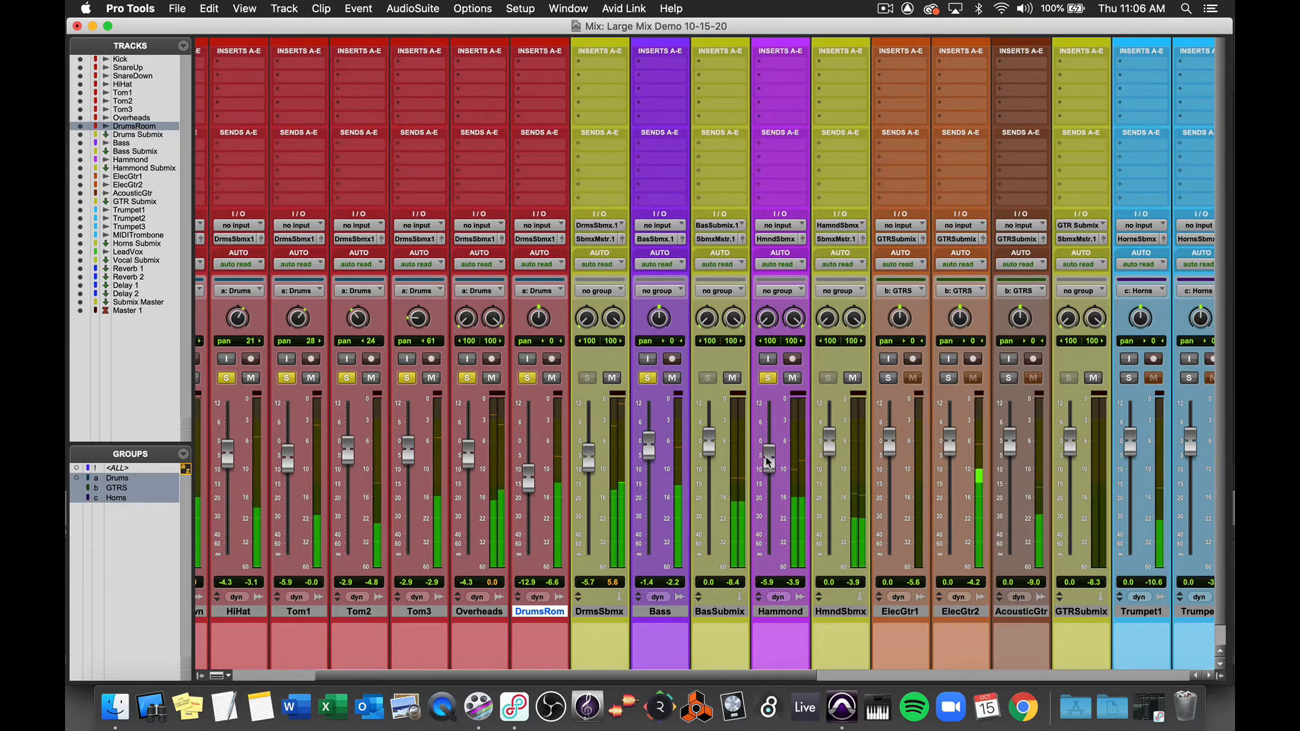
Add ElecGtr1, ElecGtr2 and AcousticGtr to the solo and disable the GTRS, Horns and Drums groups
scroll(912, 383, right, 3)
click(910, 379)
click(823, 377)
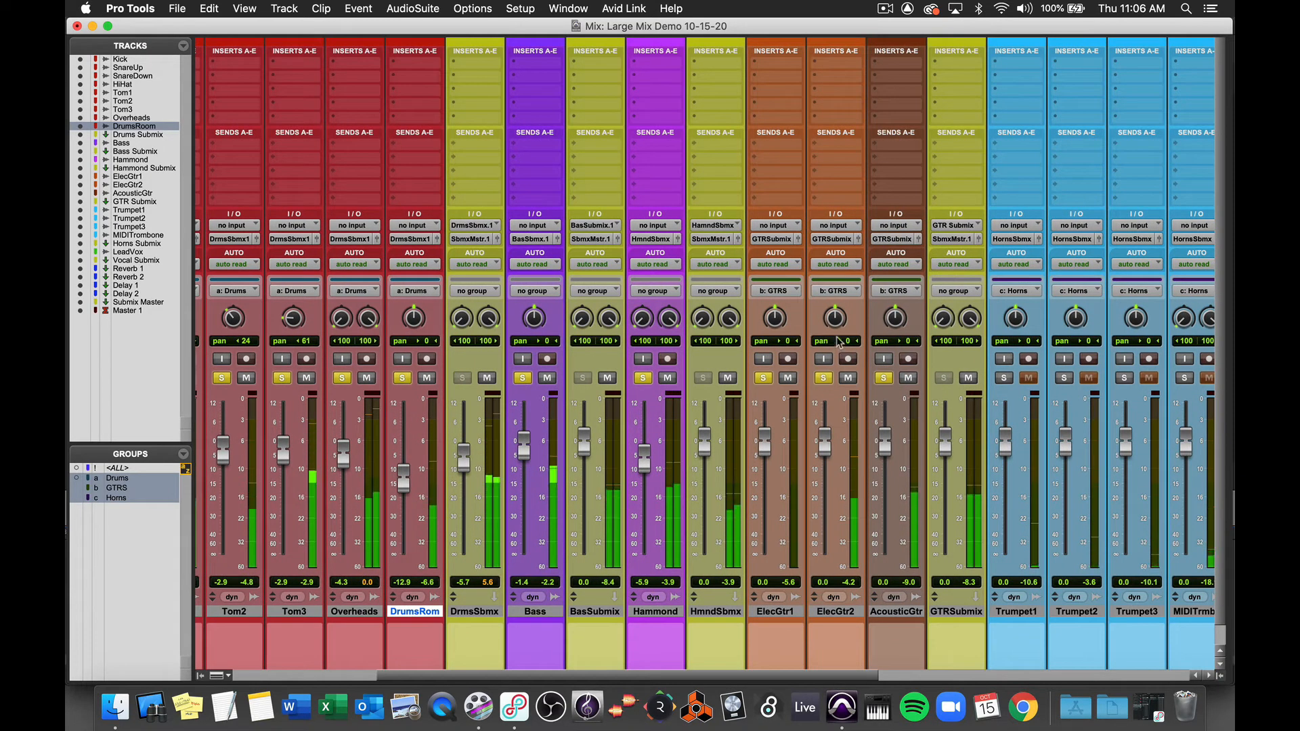
click(115, 488)
click(116, 498)
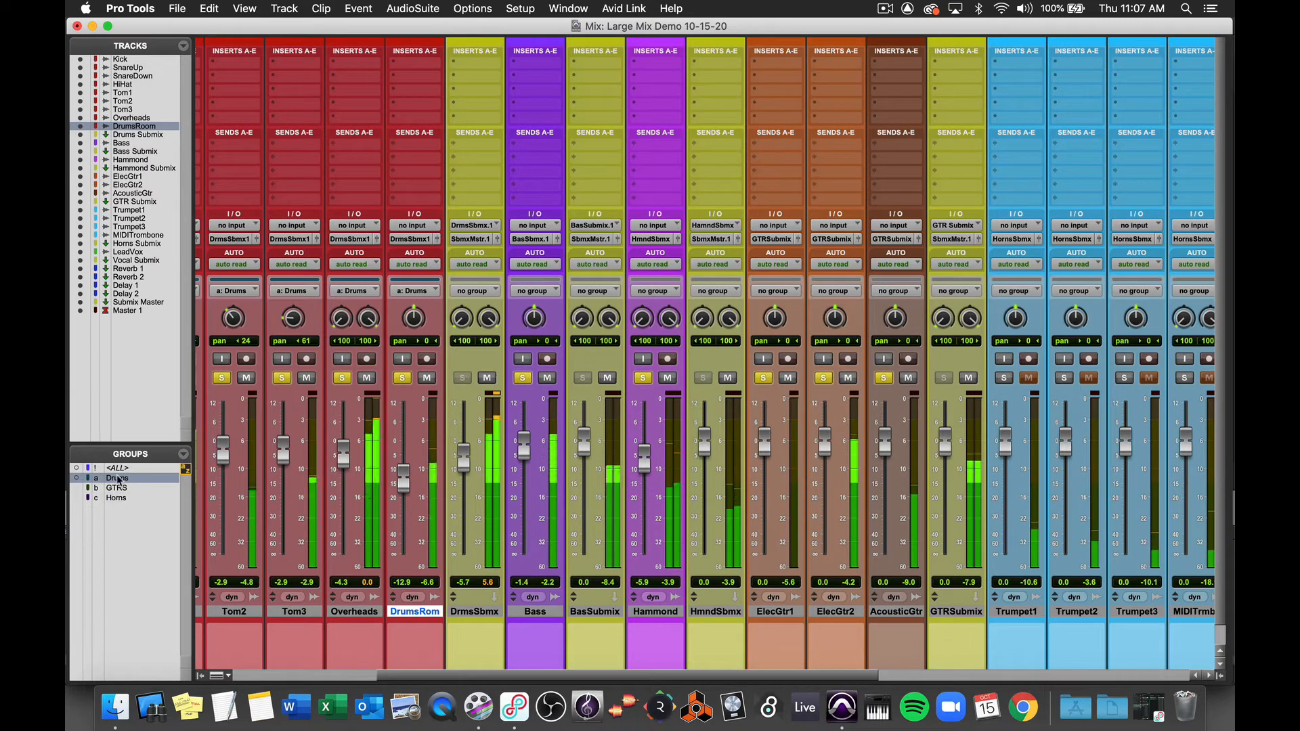
click(117, 478)
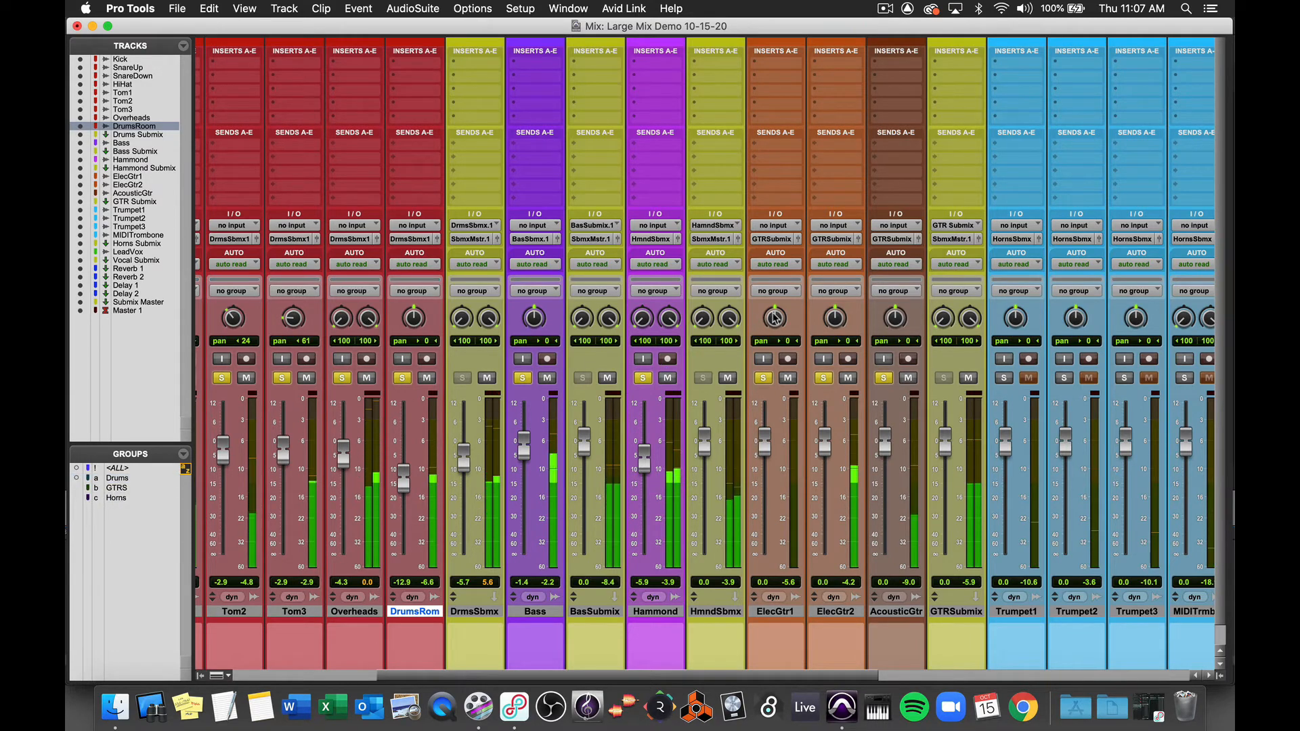
Pan ElecGtr2 39 right and AcousticGtr 67 left, and set their levels to -2.2 dB and -0.6 dB
drag(835, 318, 831, 290)
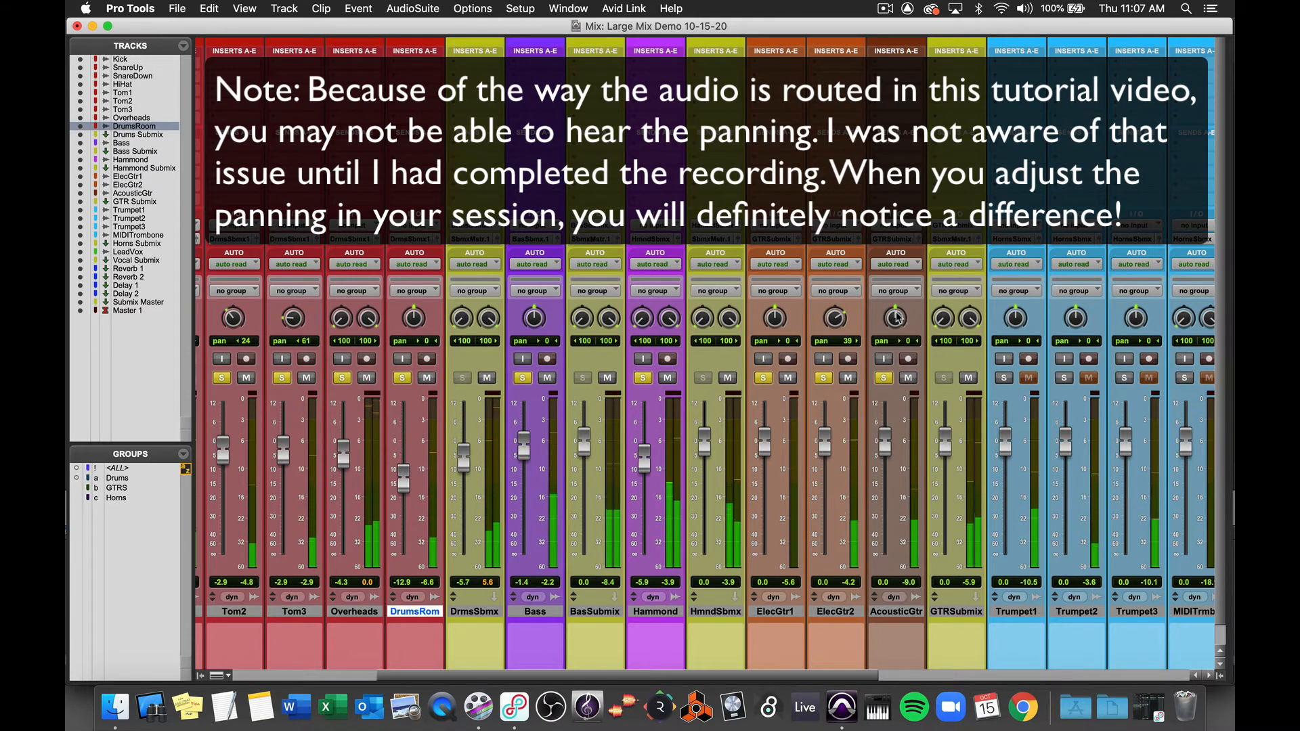
drag(895, 317, 891, 334)
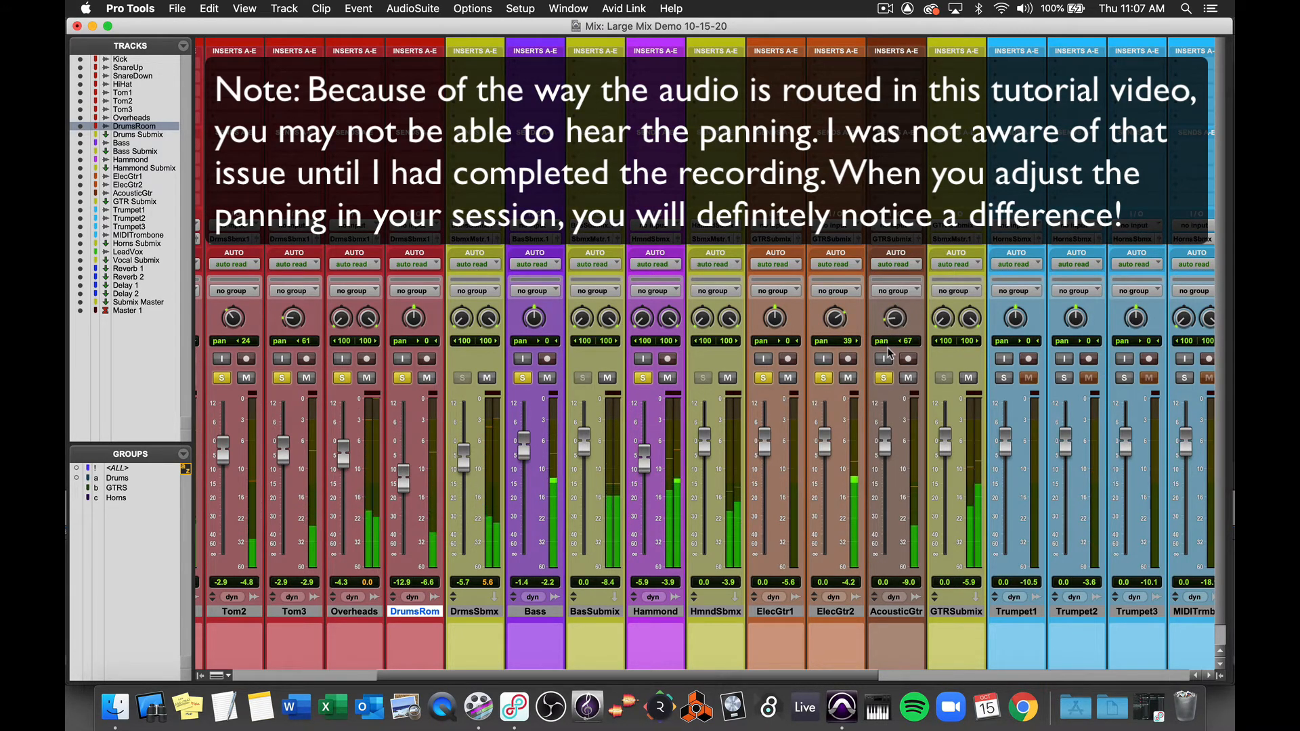
drag(832, 443, 890, 451)
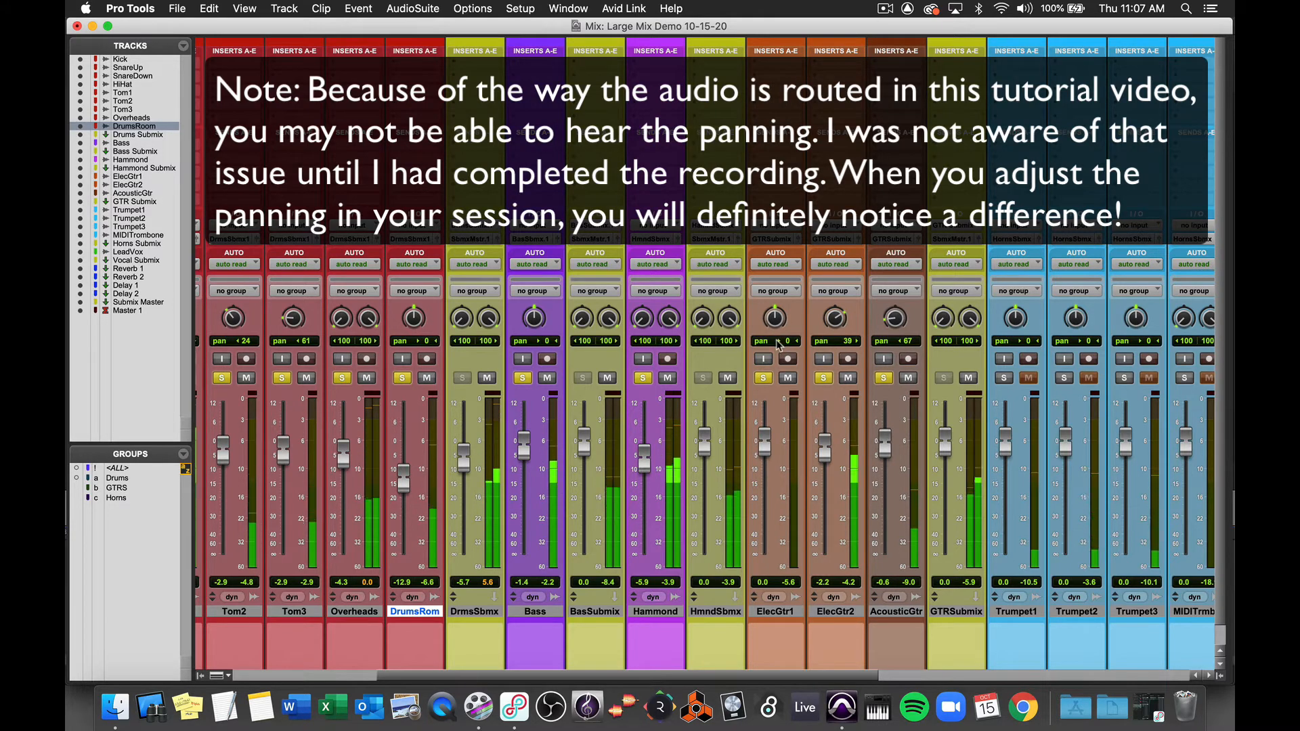
Play from ElecGtr1's entry at about 0:13.5 in the Edit window, and pan ElecGtr1 31 left in the Mix window
key(super+equal)
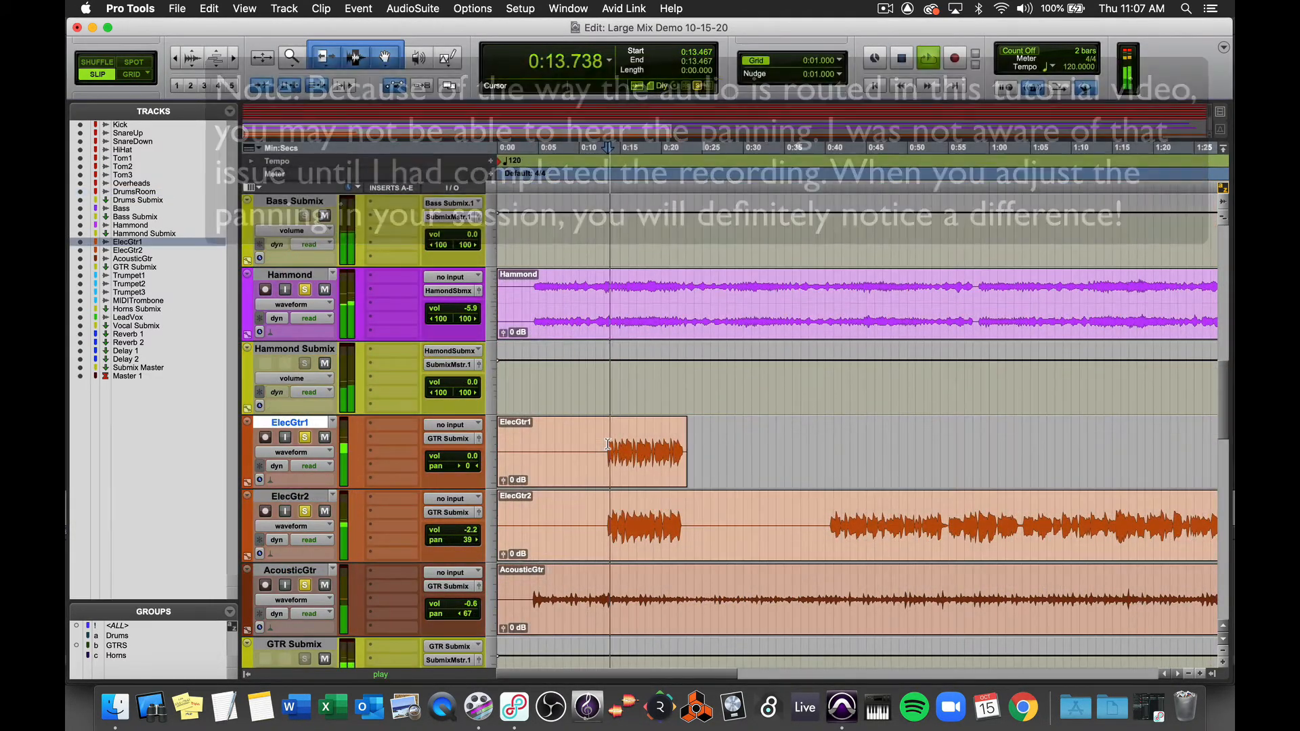
key(super+equal)
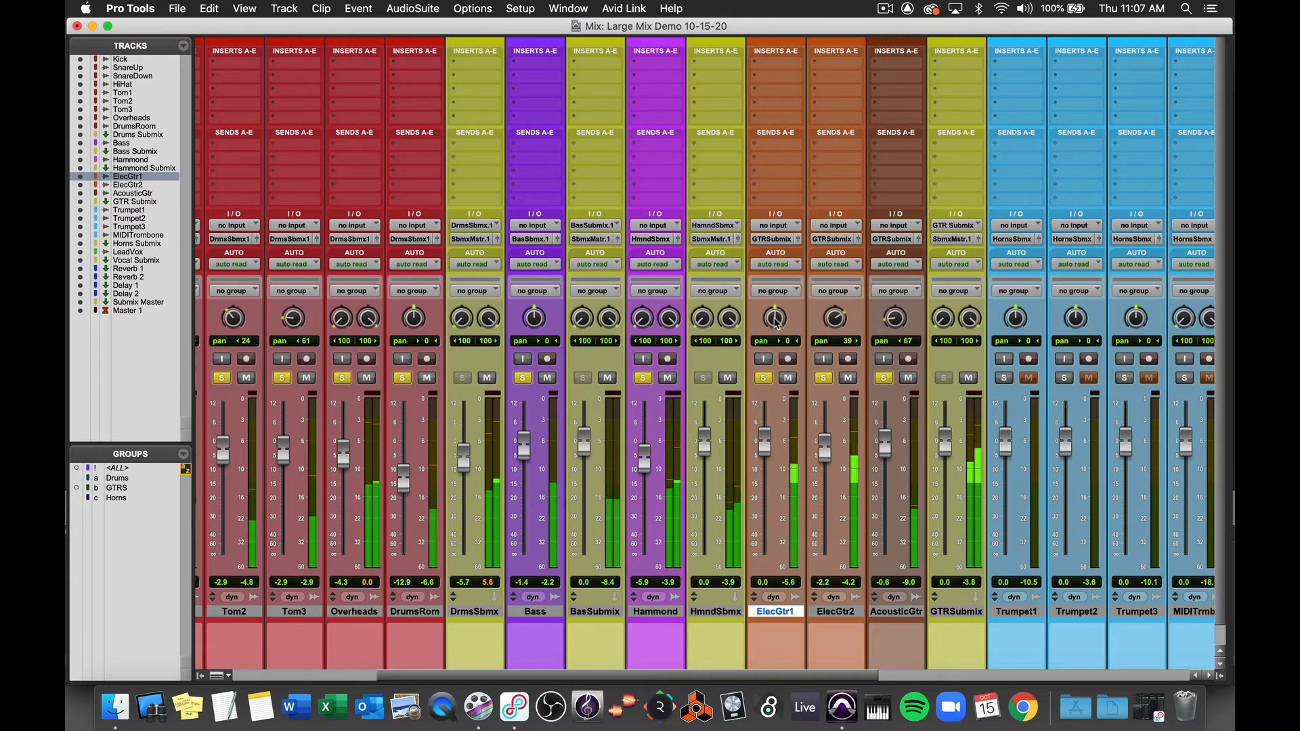
drag(775, 323, 771, 336)
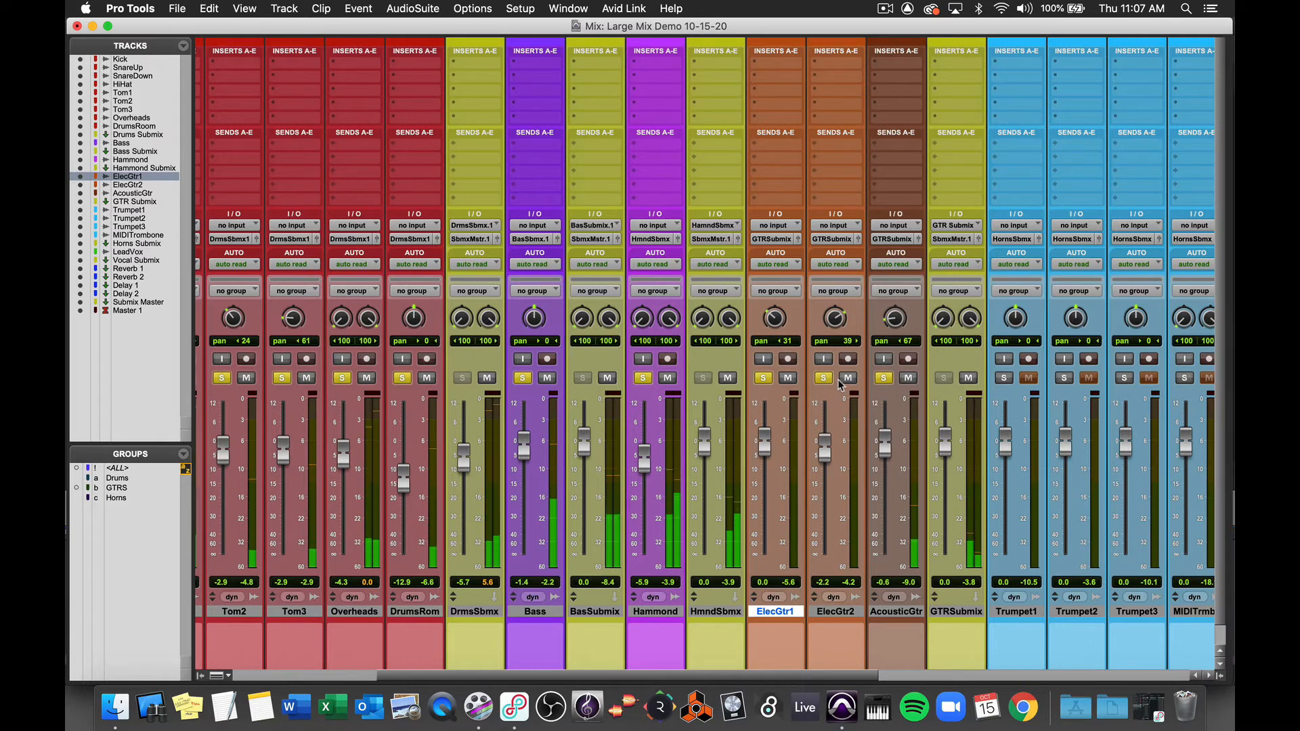
Clear all solos and raise the LeadVox level to +3.1 dB during playback
scroll(840, 385, right, 5)
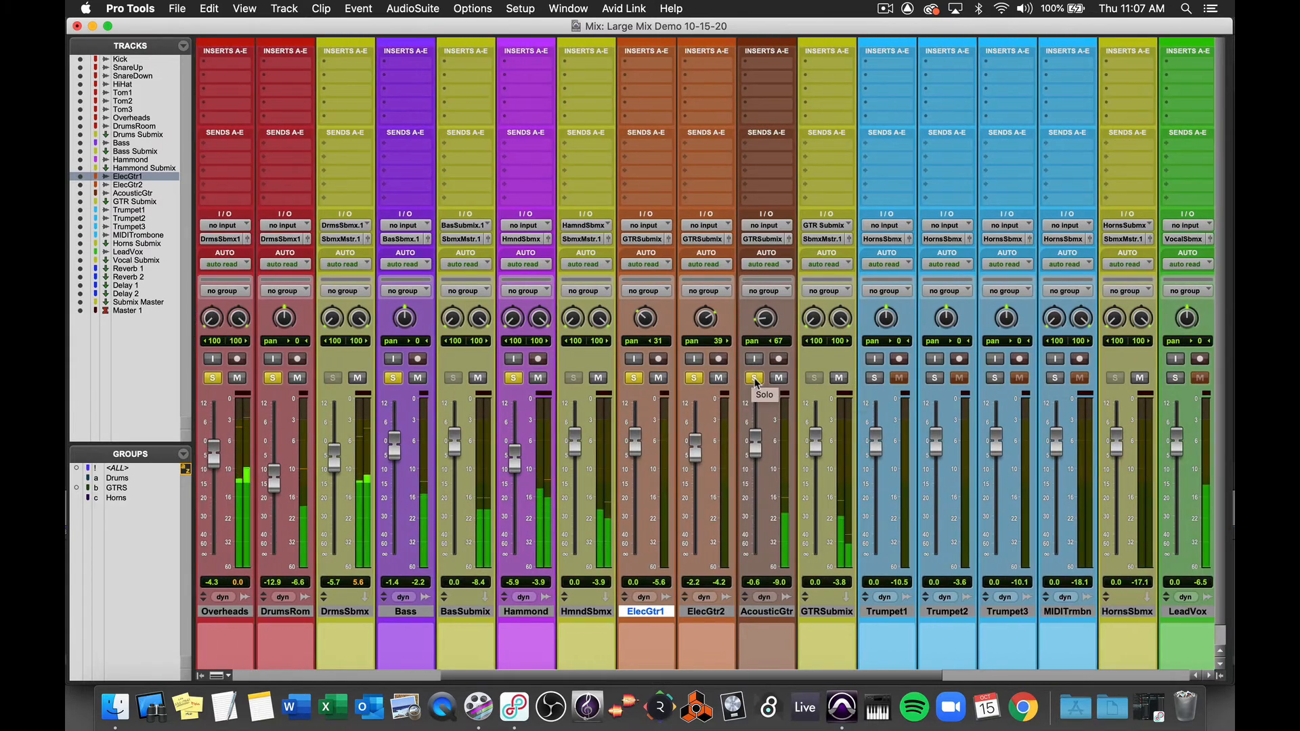
scroll(908, 385, right, 10)
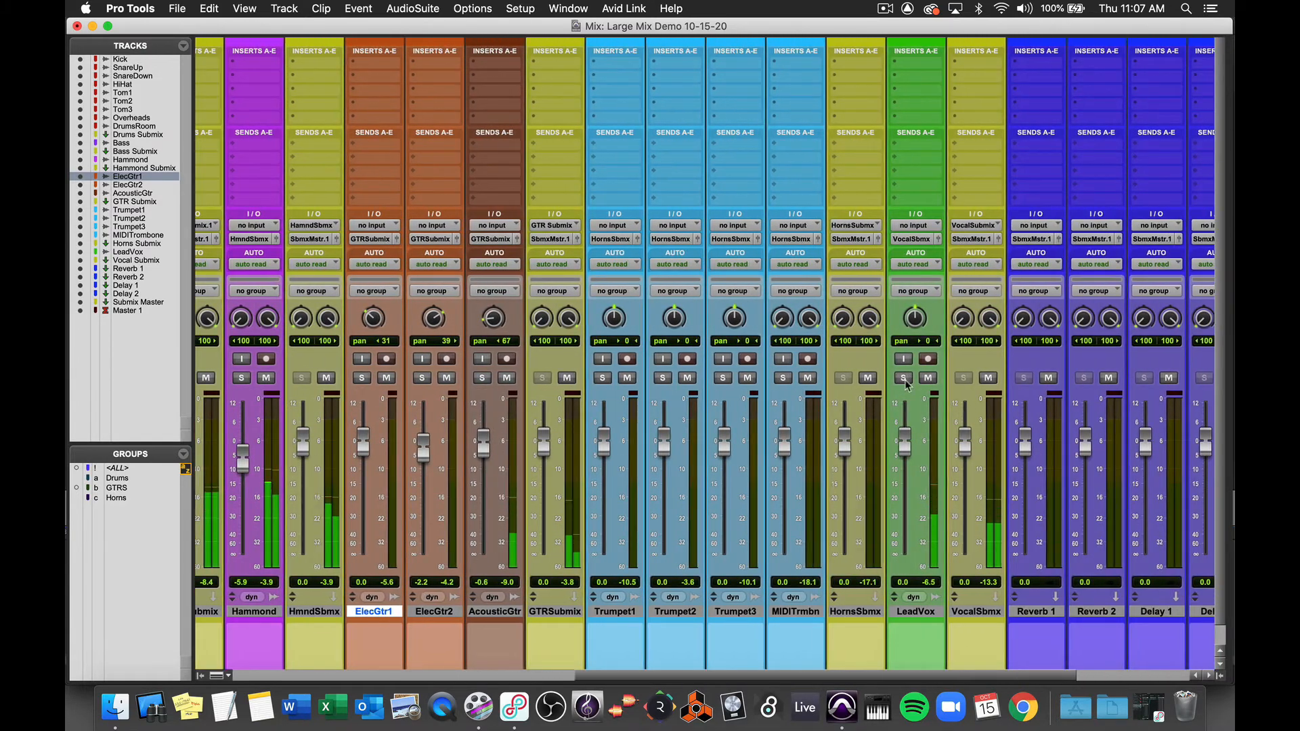
drag(905, 445, 904, 431)
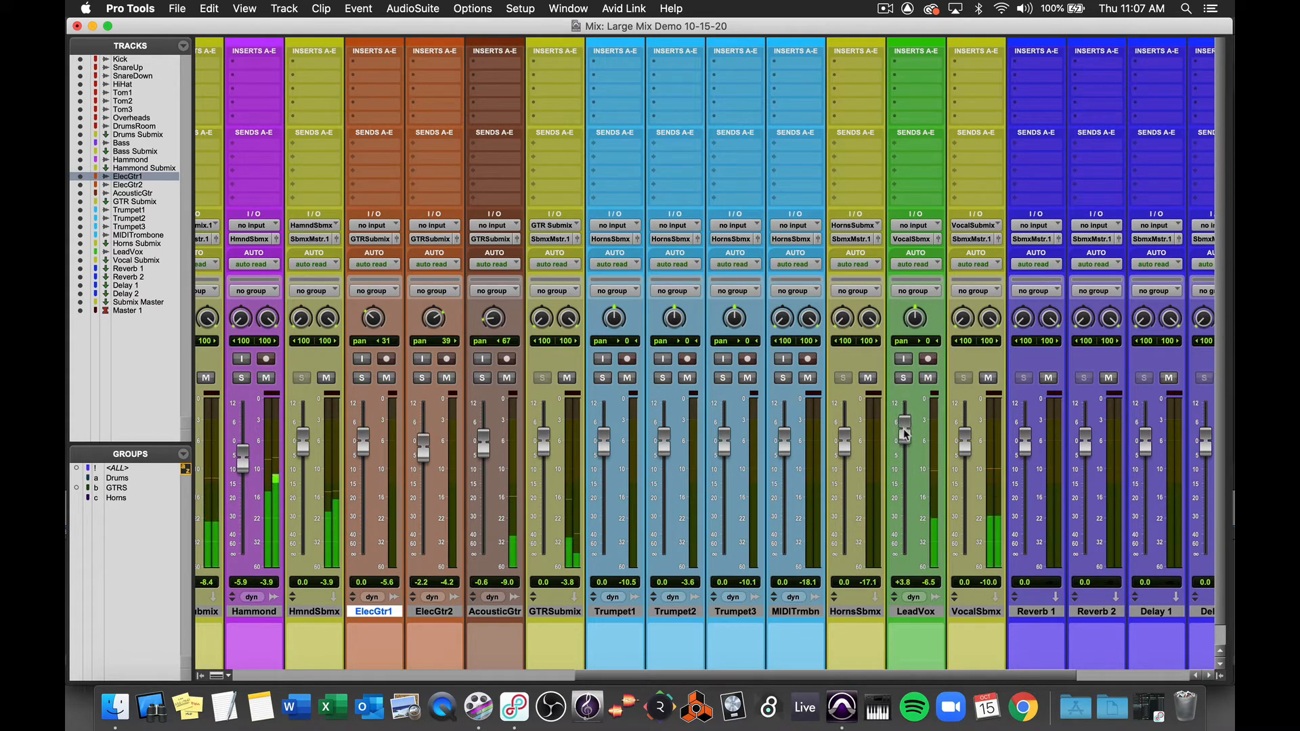
Start playback from the horns' entry at about 0:49.7 on Trumpet1 in the Edit window and return to the Mix window
key(super+equal)
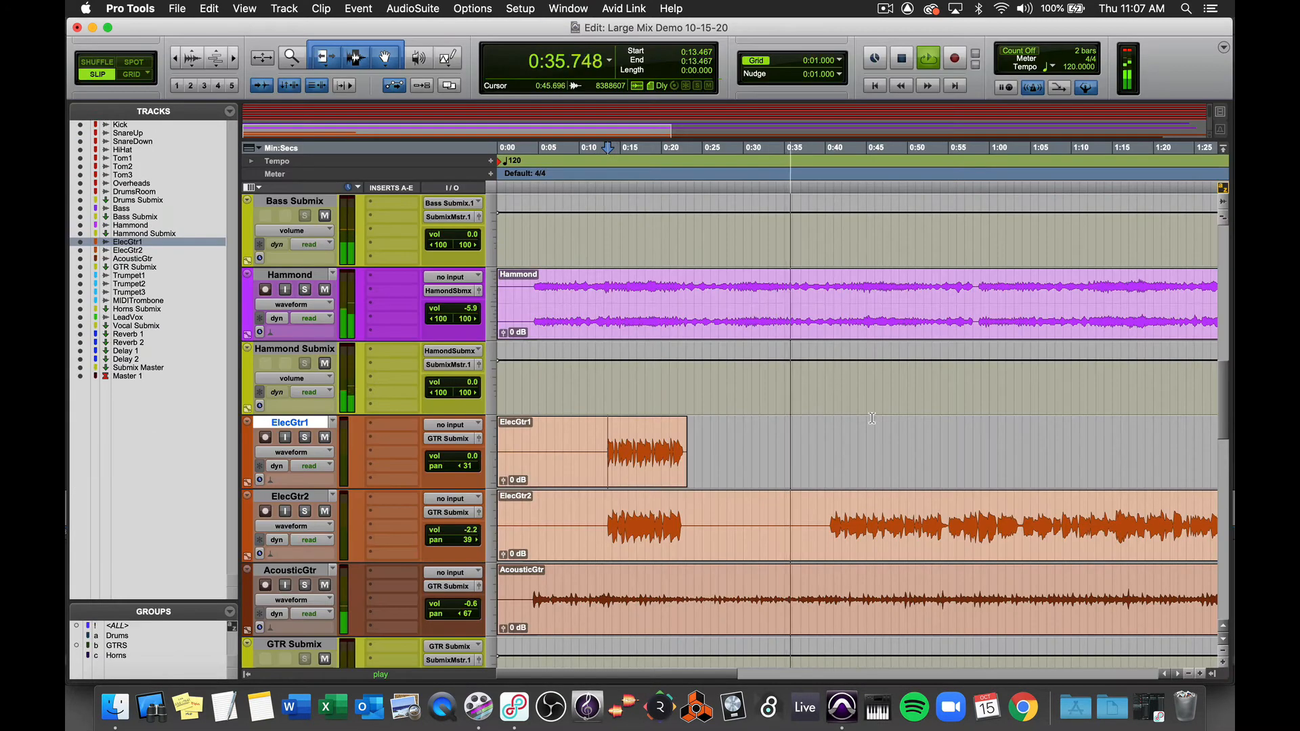
scroll(872, 419, down, 10)
key(space)
click(906, 295)
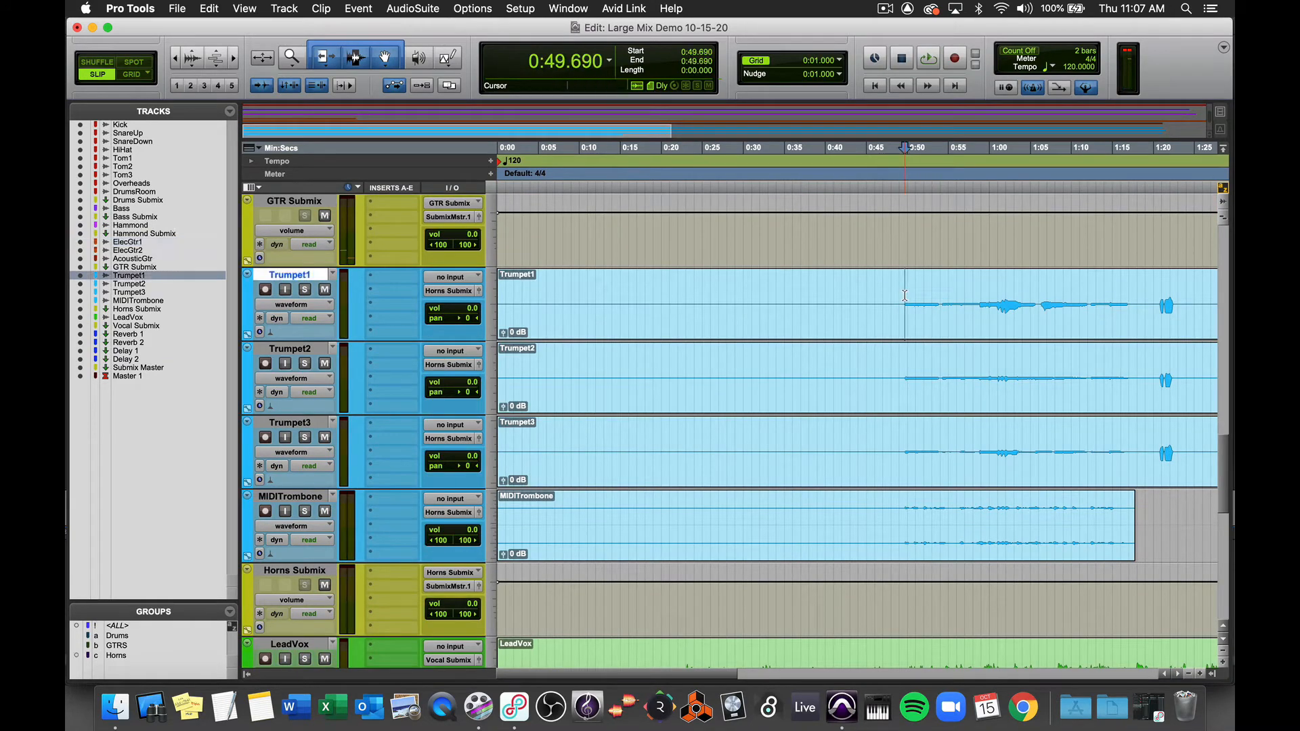
key(space)
key(super+equal)
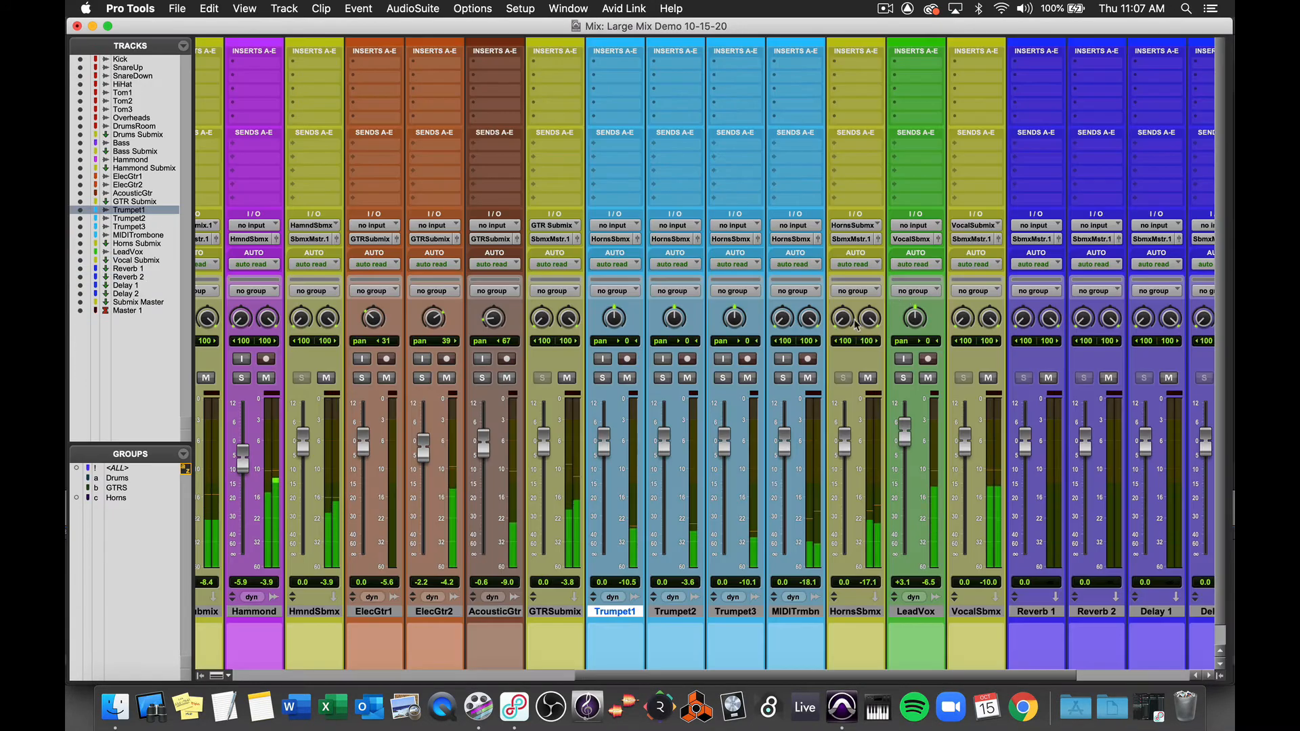
Solo Trumpet1, Trumpet2 and Trumpet3, leaving MIDITrombone out of the solo
click(602, 378)
click(663, 378)
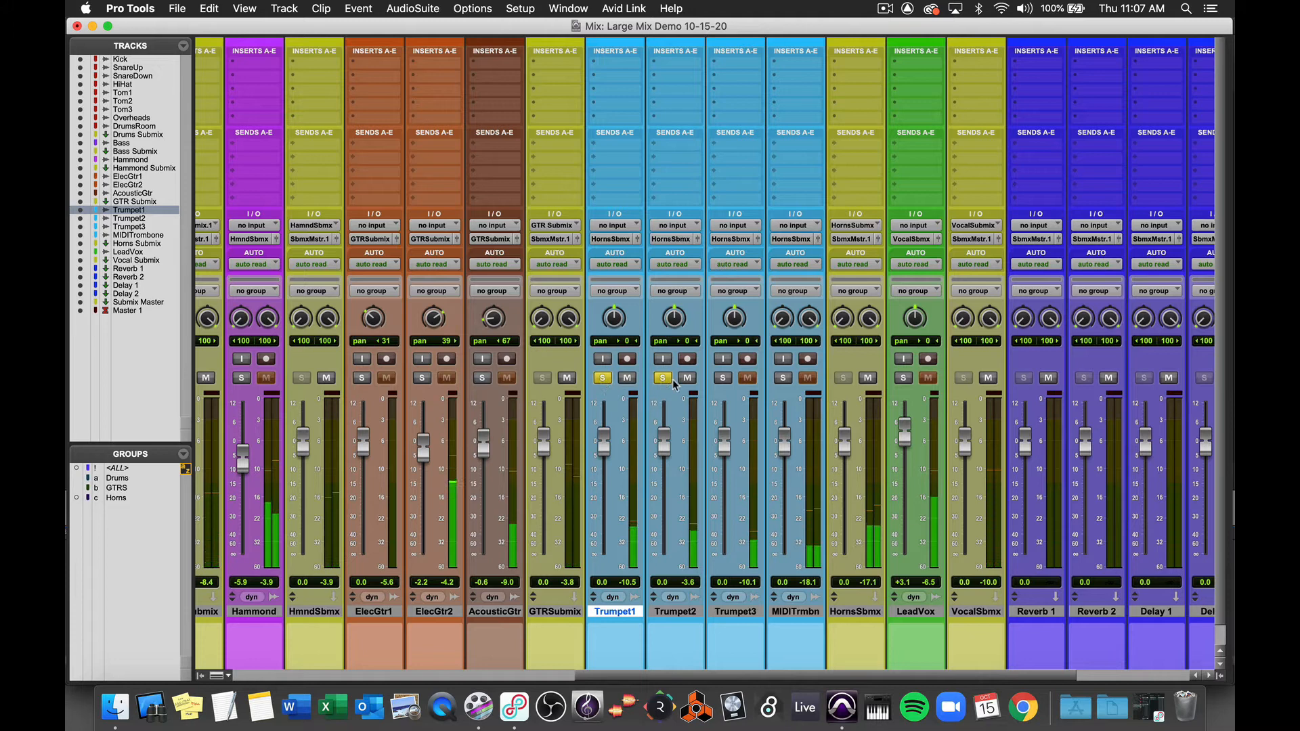
click(724, 379)
click(784, 378)
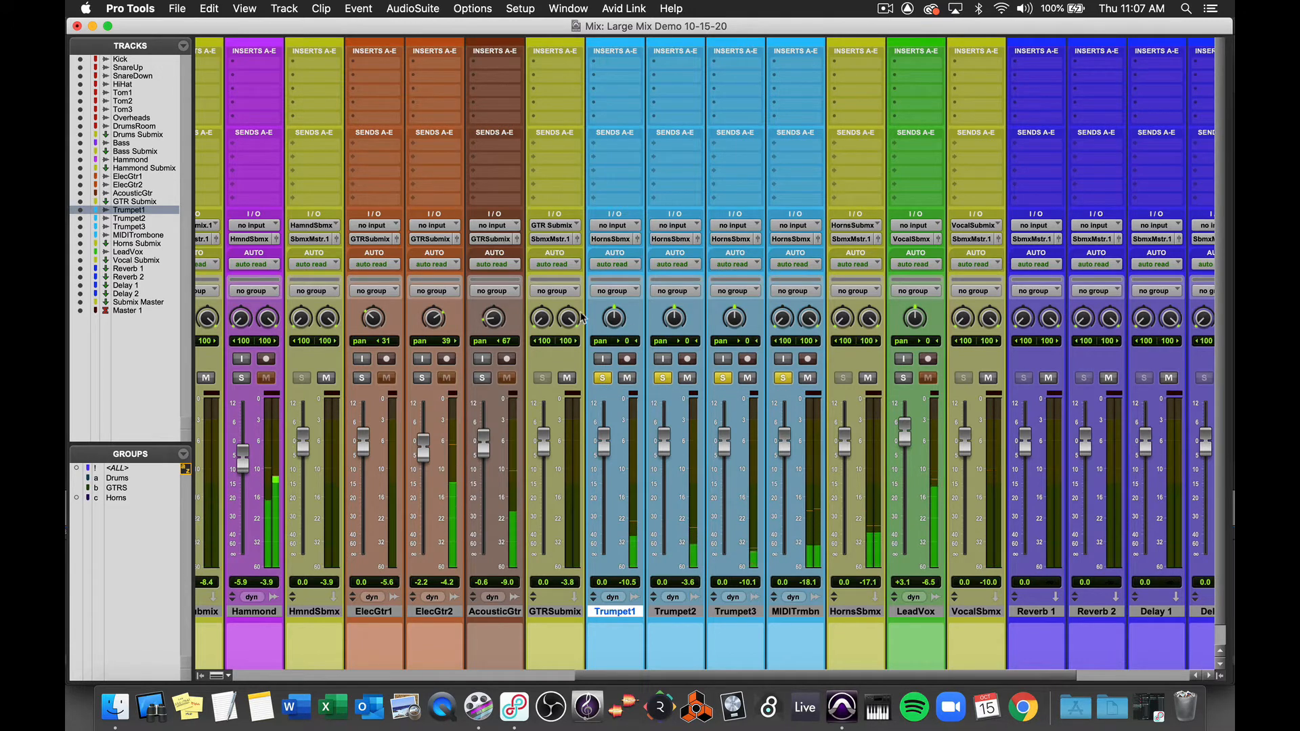
click(783, 379)
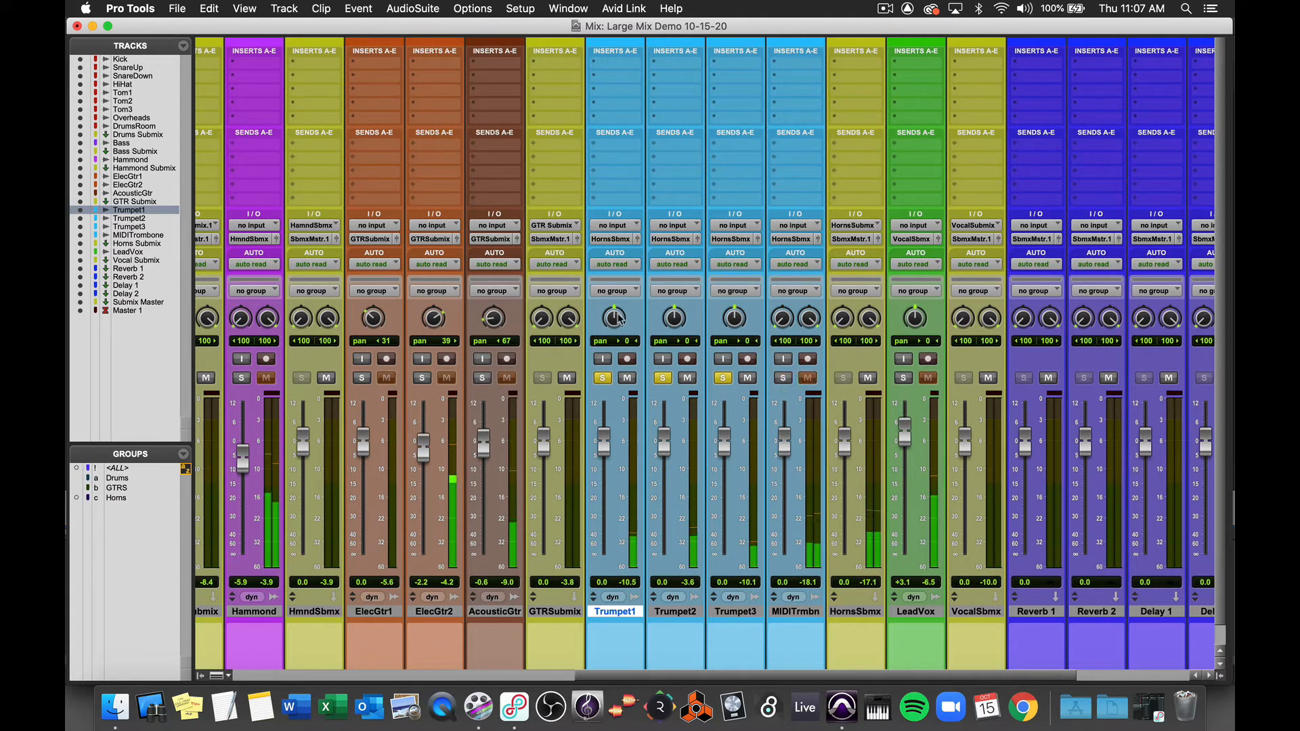
Add MIDITrombone to the solo and pan the horns: Trumpet1 30 left, Trumpet2 99 left, Trumpet3 36 right, MIDITrombone 63 and 100
drag(612, 321, 605, 349)
drag(673, 320, 733, 298)
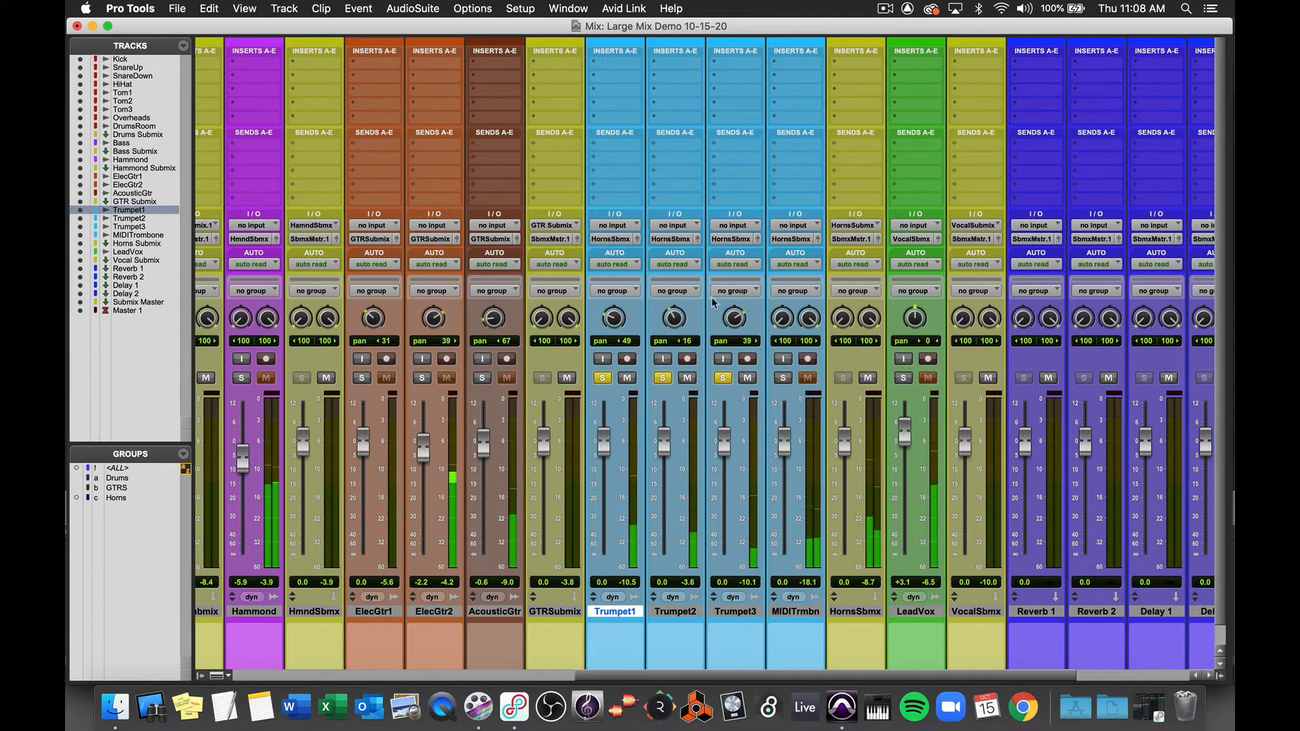
drag(667, 308, 667, 292)
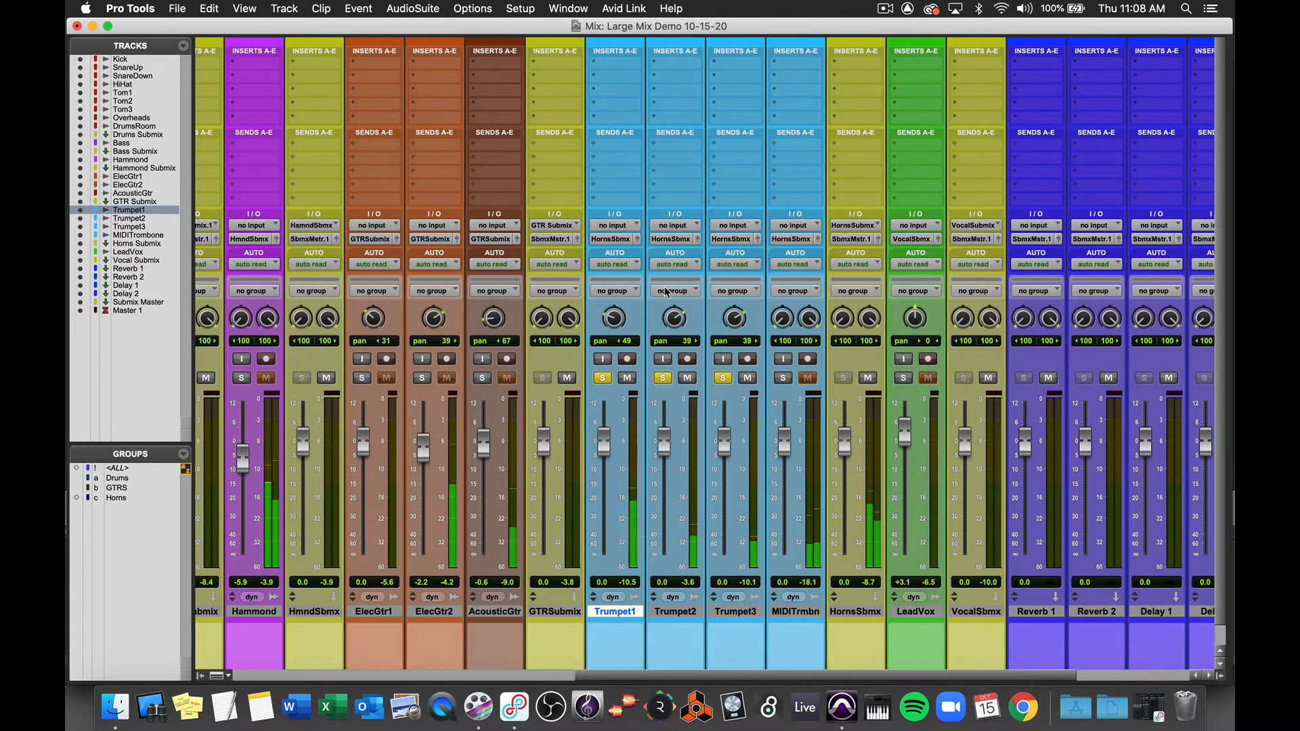
drag(737, 321, 733, 315)
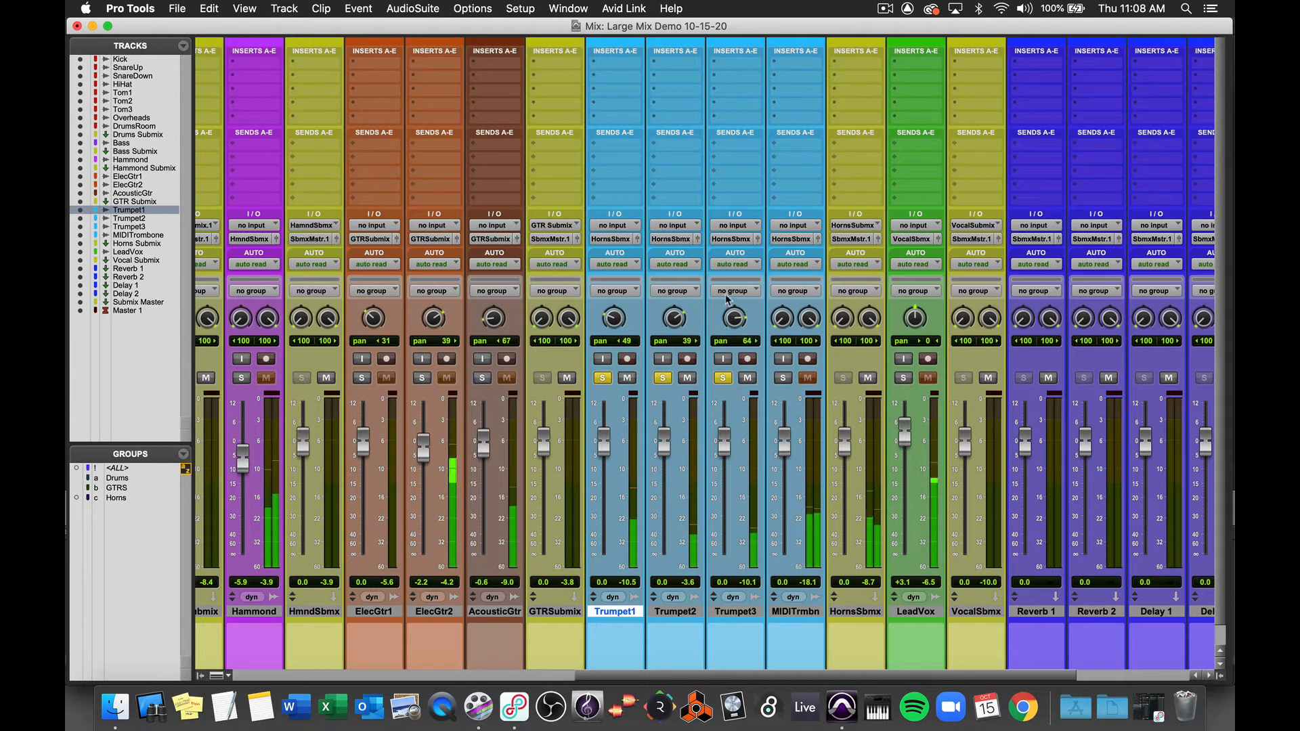
click(784, 378)
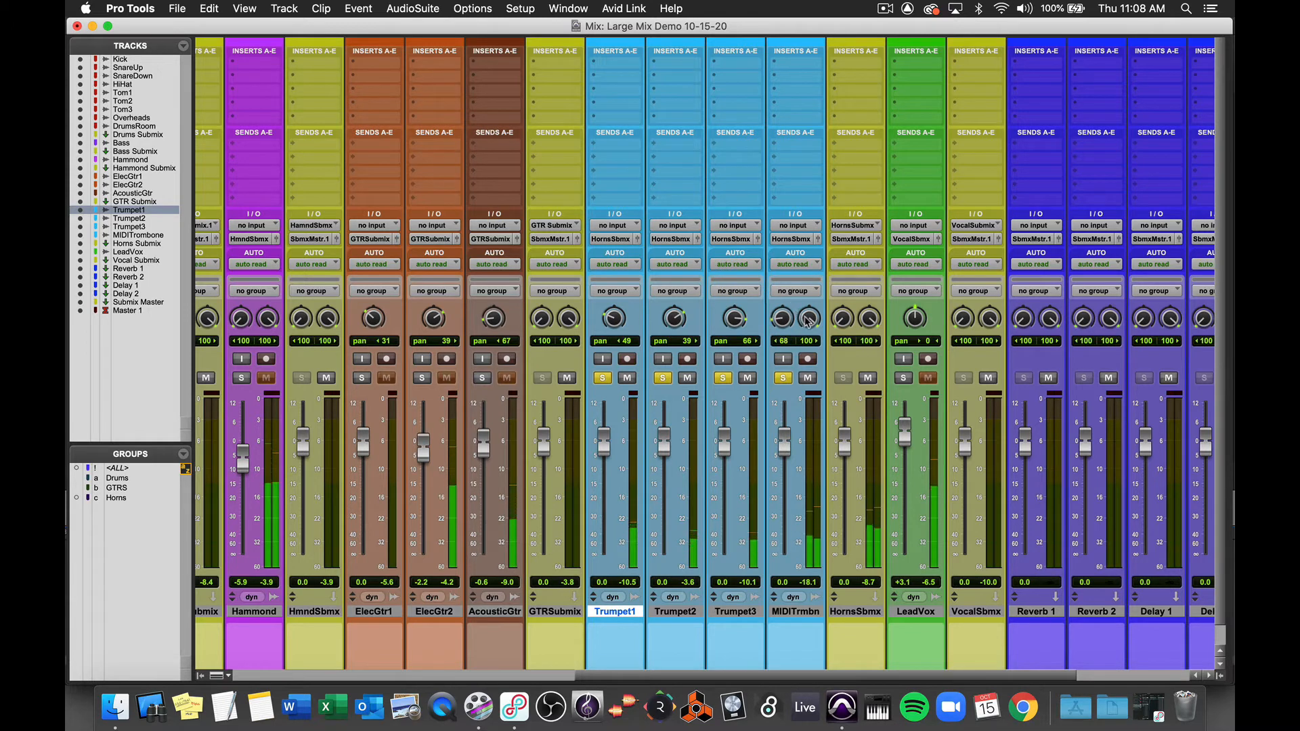
drag(808, 321, 808, 345)
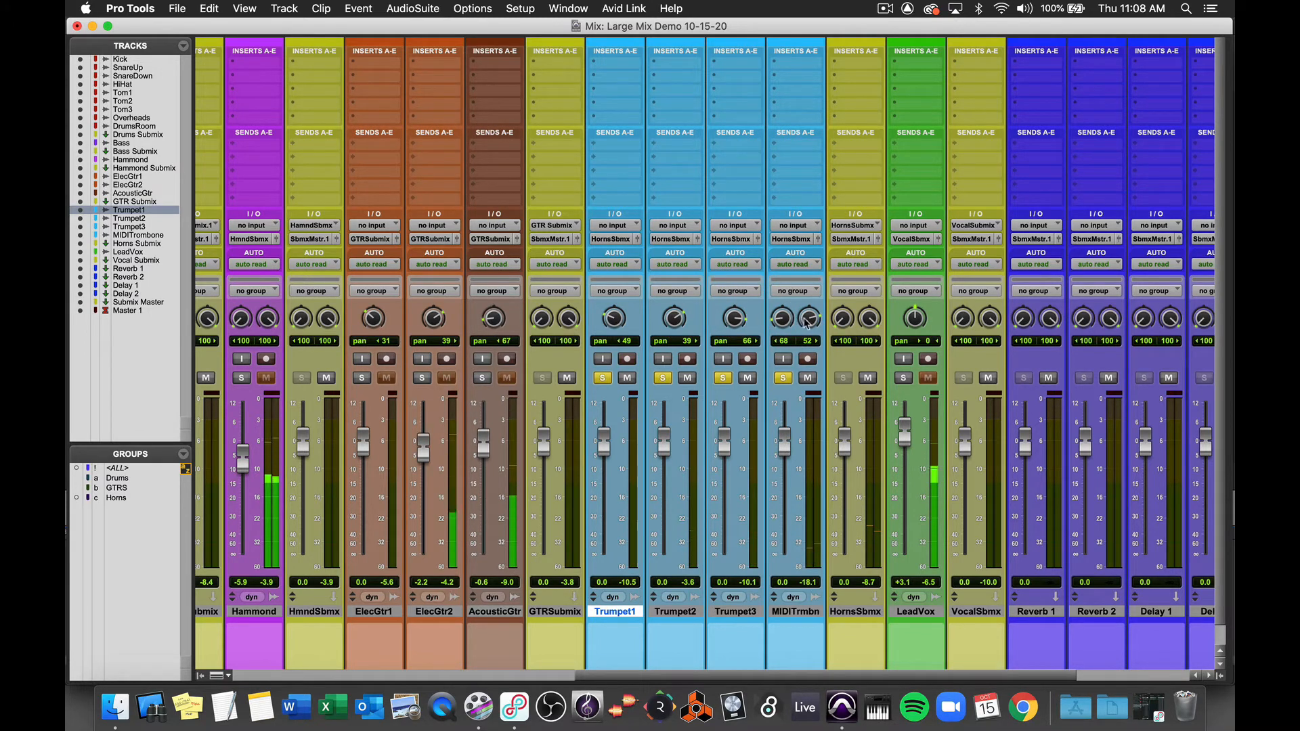
drag(775, 285, 782, 234)
drag(808, 318, 804, 306)
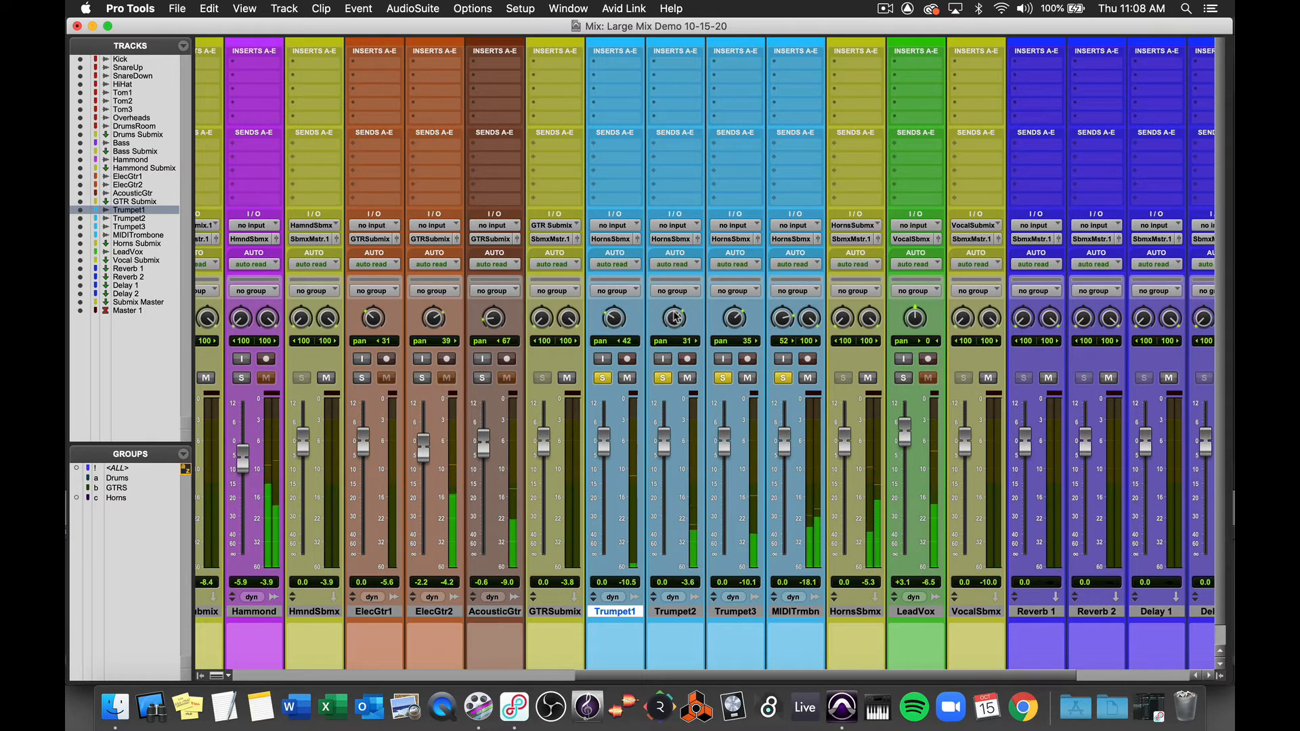
drag(677, 316, 658, 398)
drag(611, 320, 612, 315)
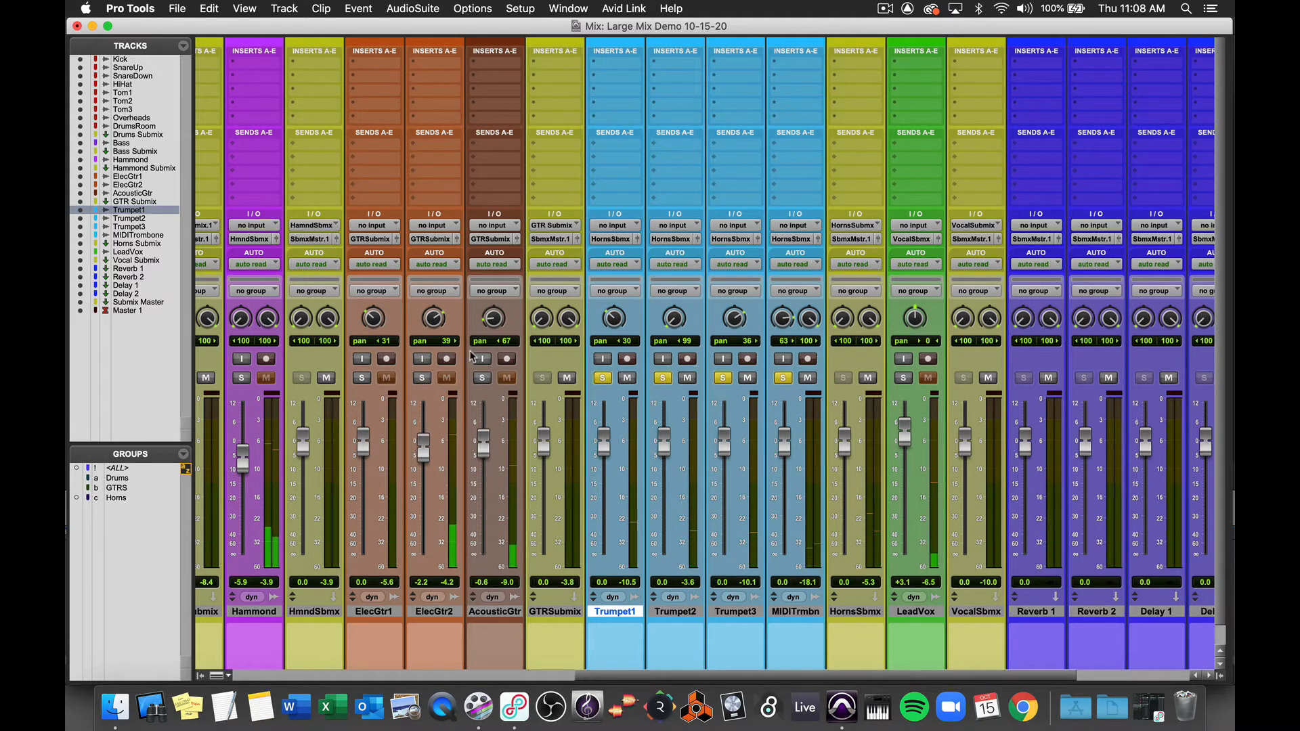
Clear the solo from all tracks and enable the Horns group
scroll(472, 358, left, 10)
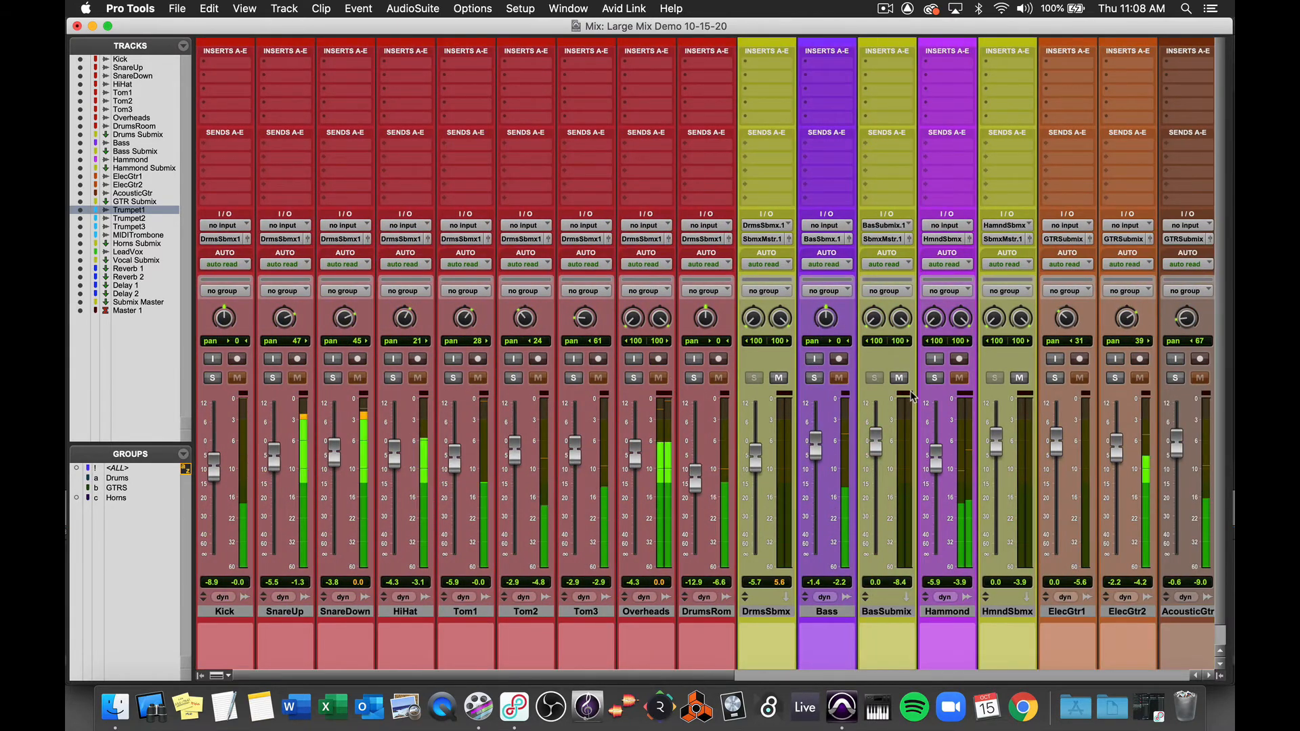
scroll(677, 381, right, 10)
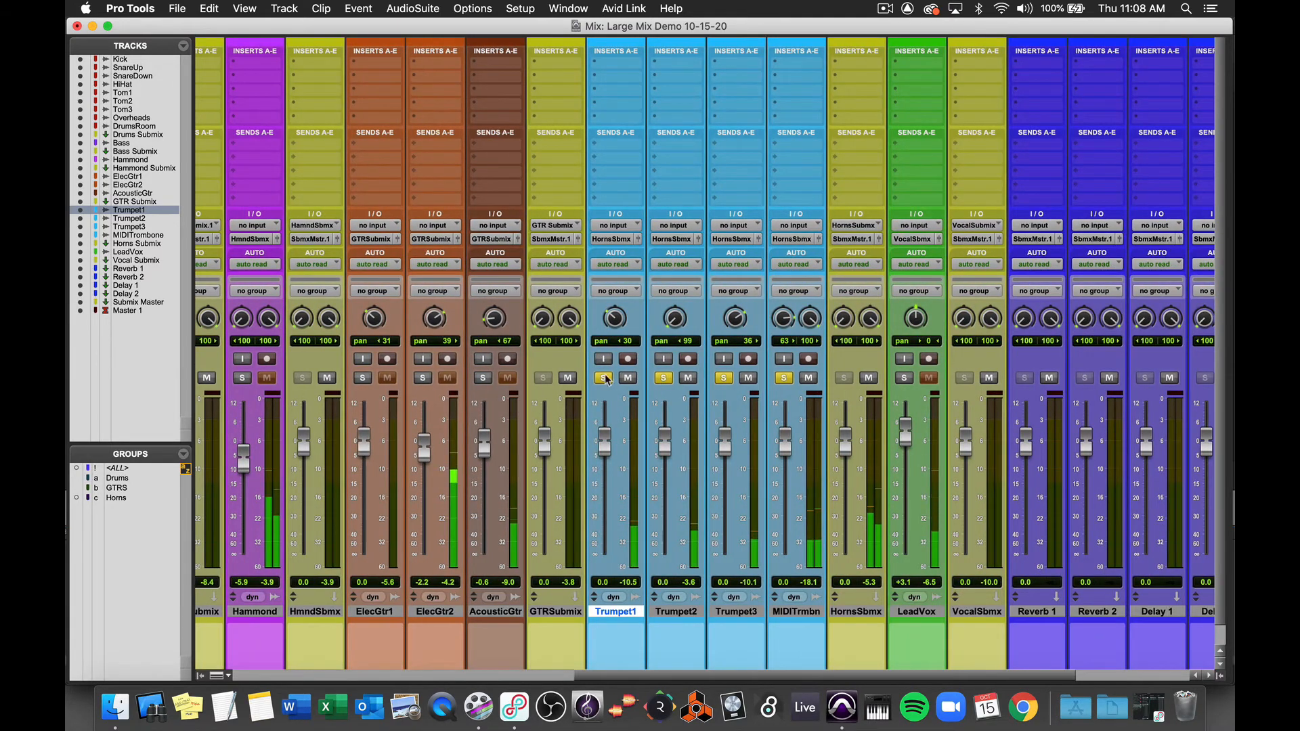
alt+click(603, 377)
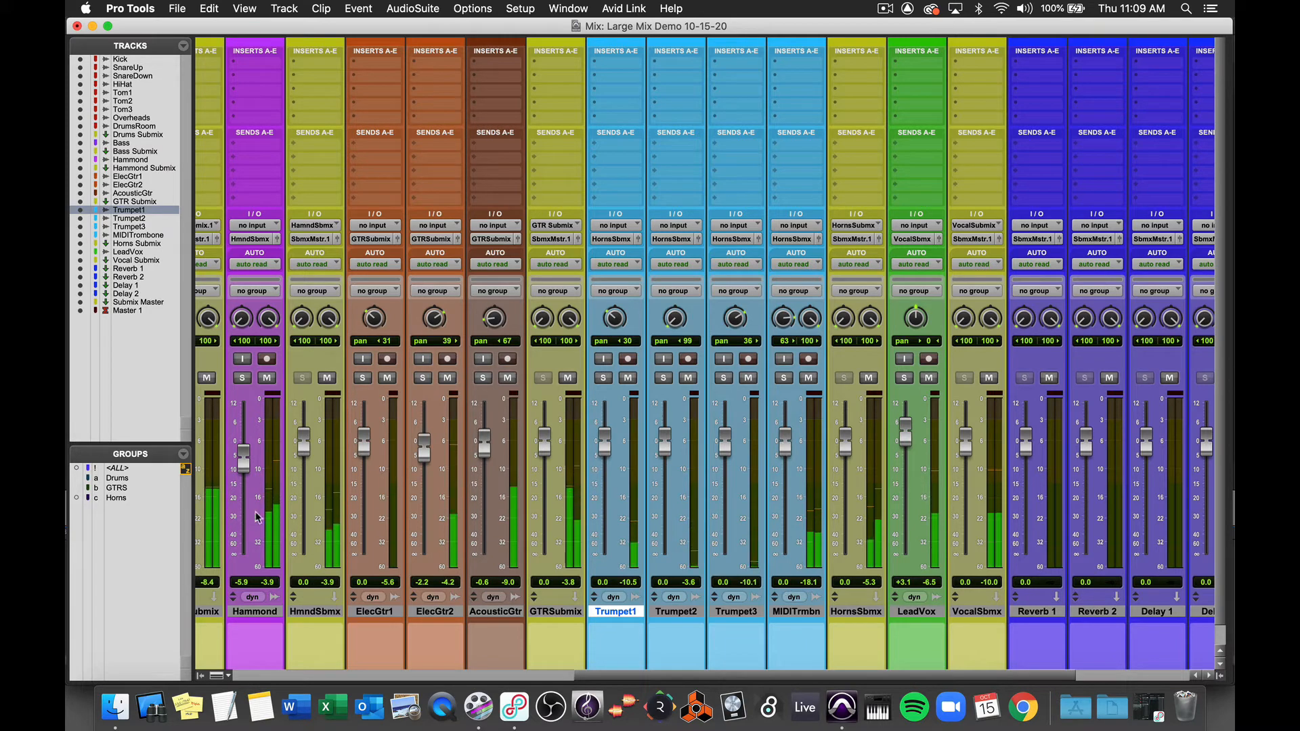
key(c)
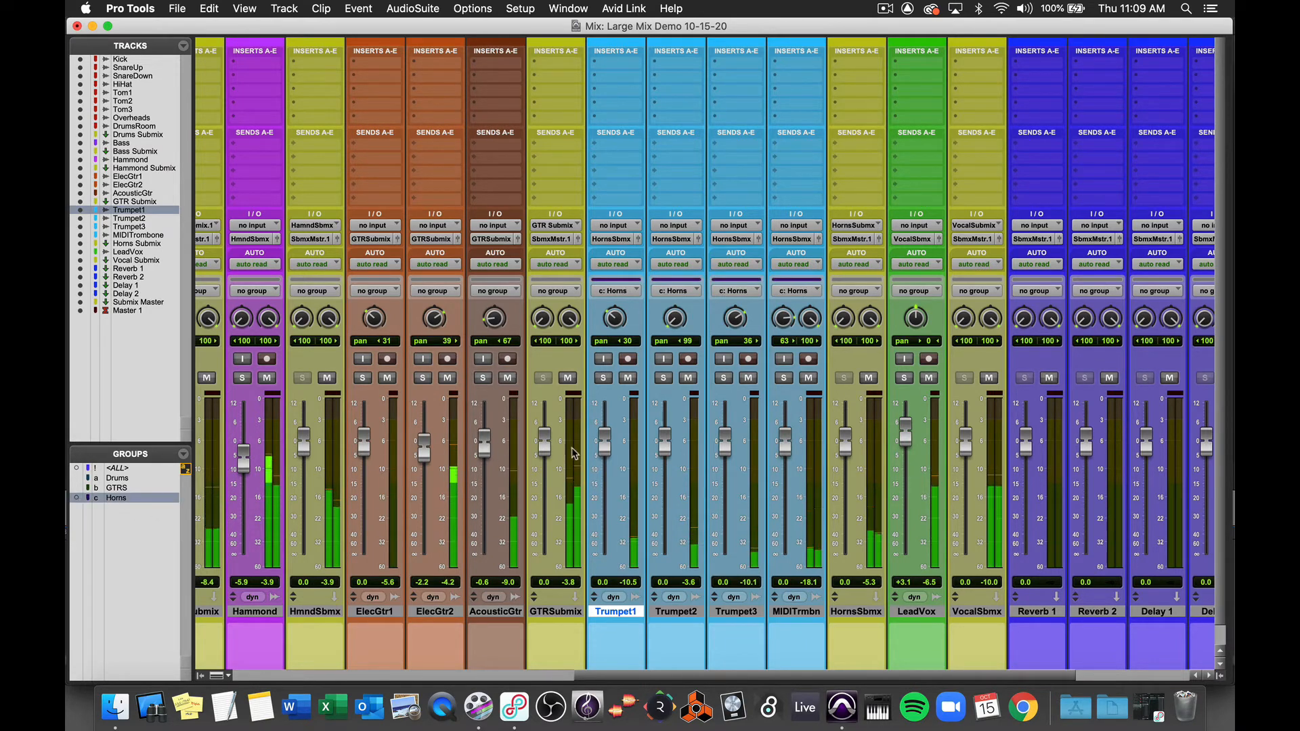
Raise the grouped horn faders to +3.6 dB and enable the GTRS group
drag(599, 443, 602, 438)
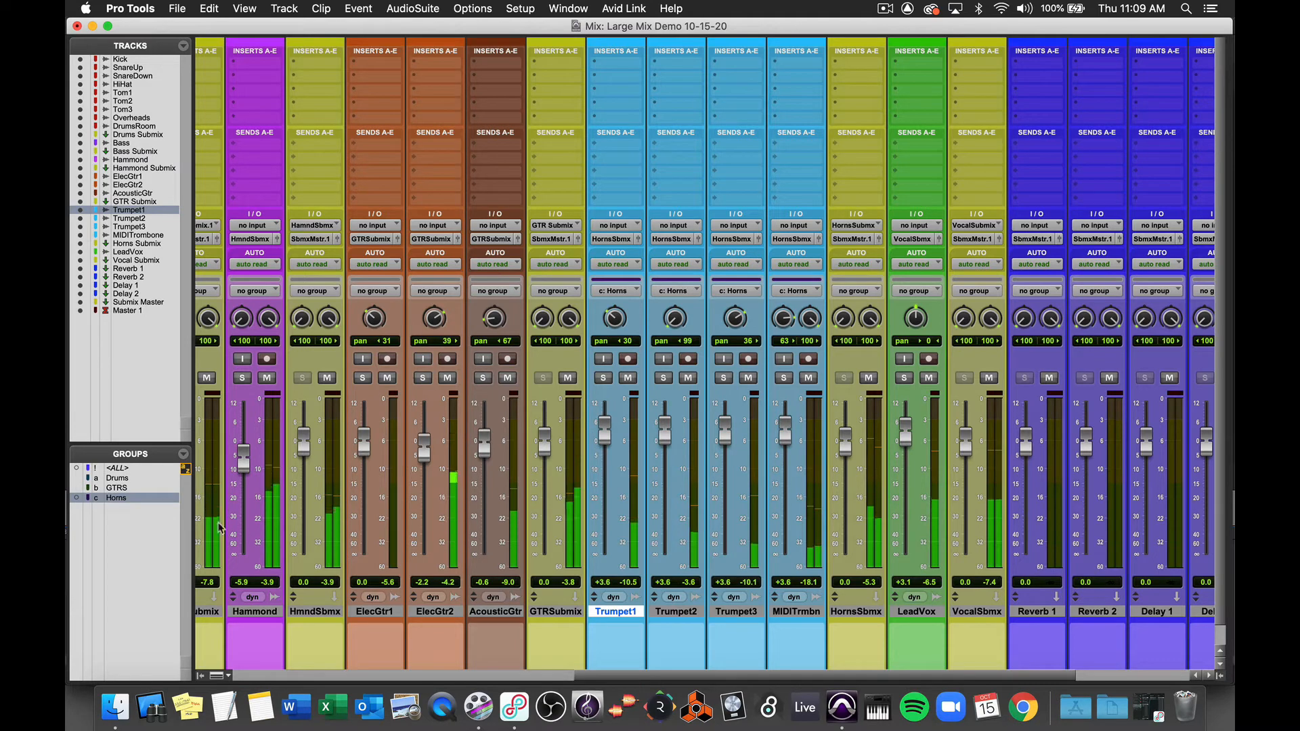
click(116, 487)
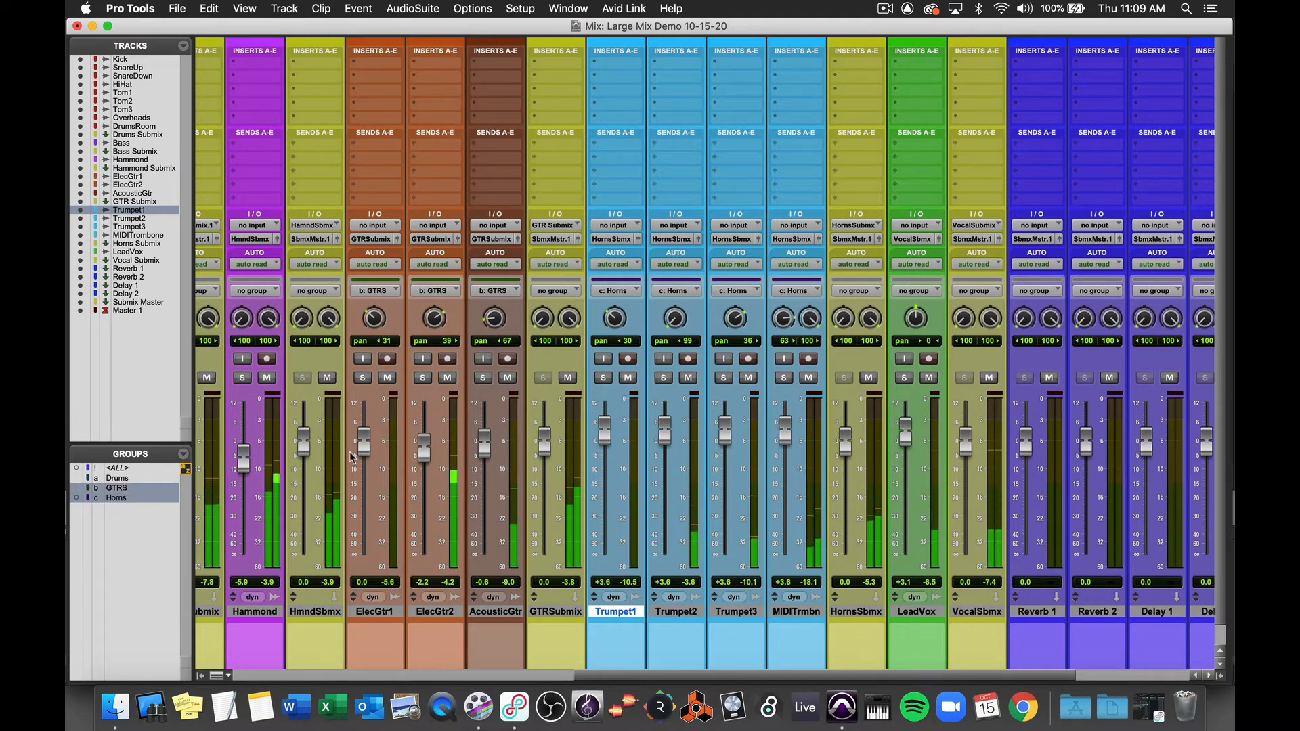
Review levels, meters and panning across the whole mixer, from the drum tracks through to Master 1
scroll(347, 454, left, 3)
scroll(352, 457, left, 5)
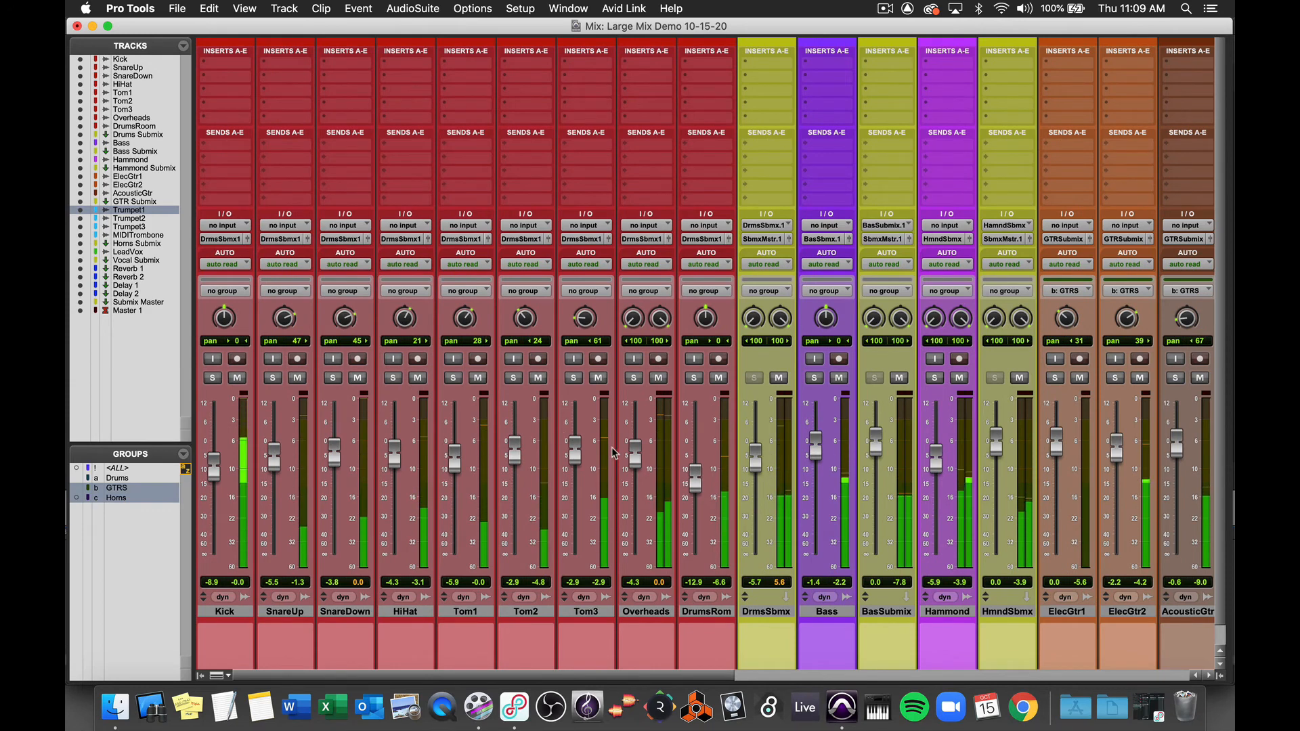
scroll(613, 452, right, 5)
scroll(476, 452, right, 5)
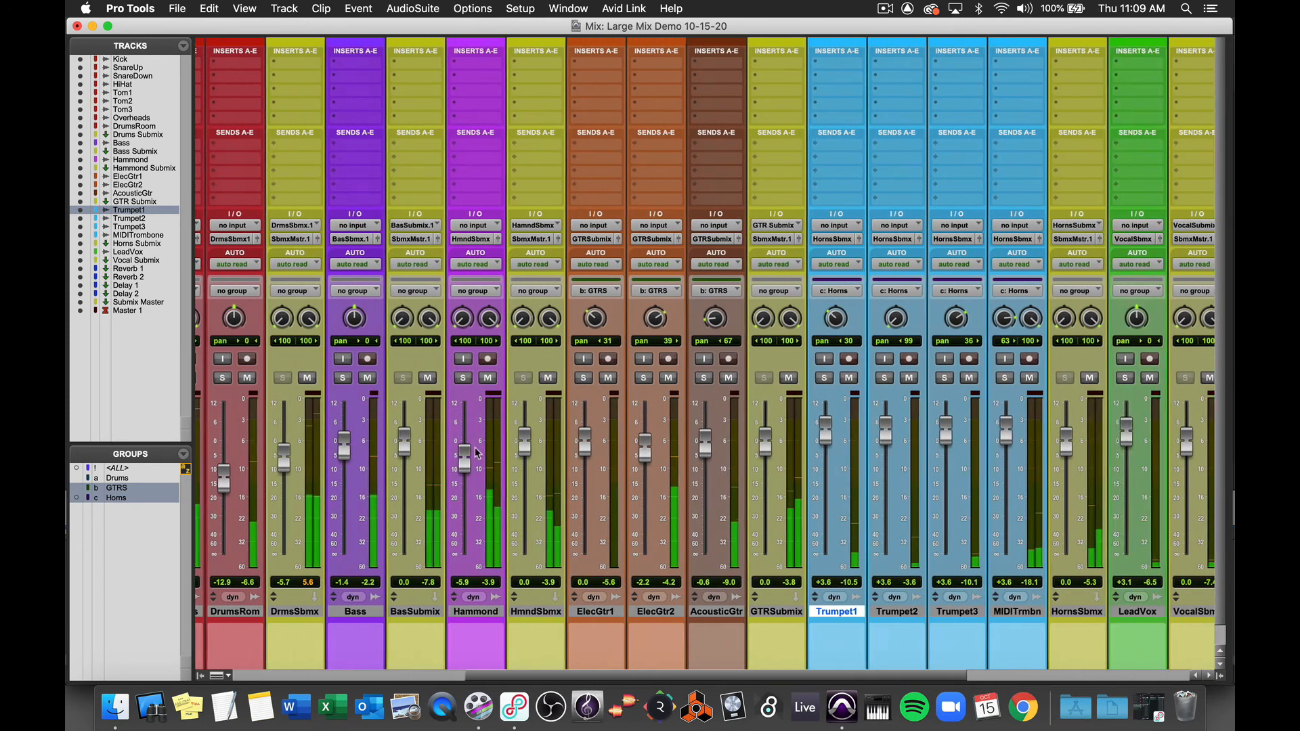
scroll(801, 426, right, 3)
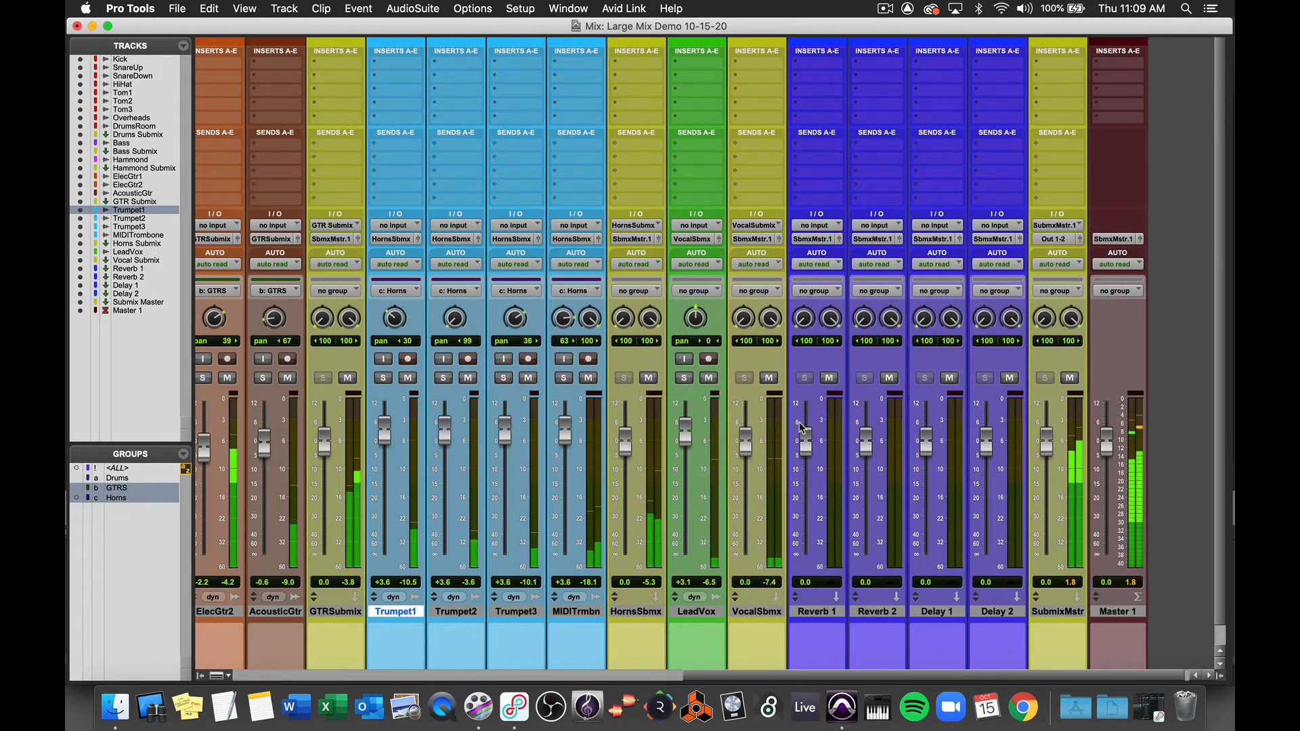
scroll(801, 427, left, 5)
scroll(801, 427, left, 10)
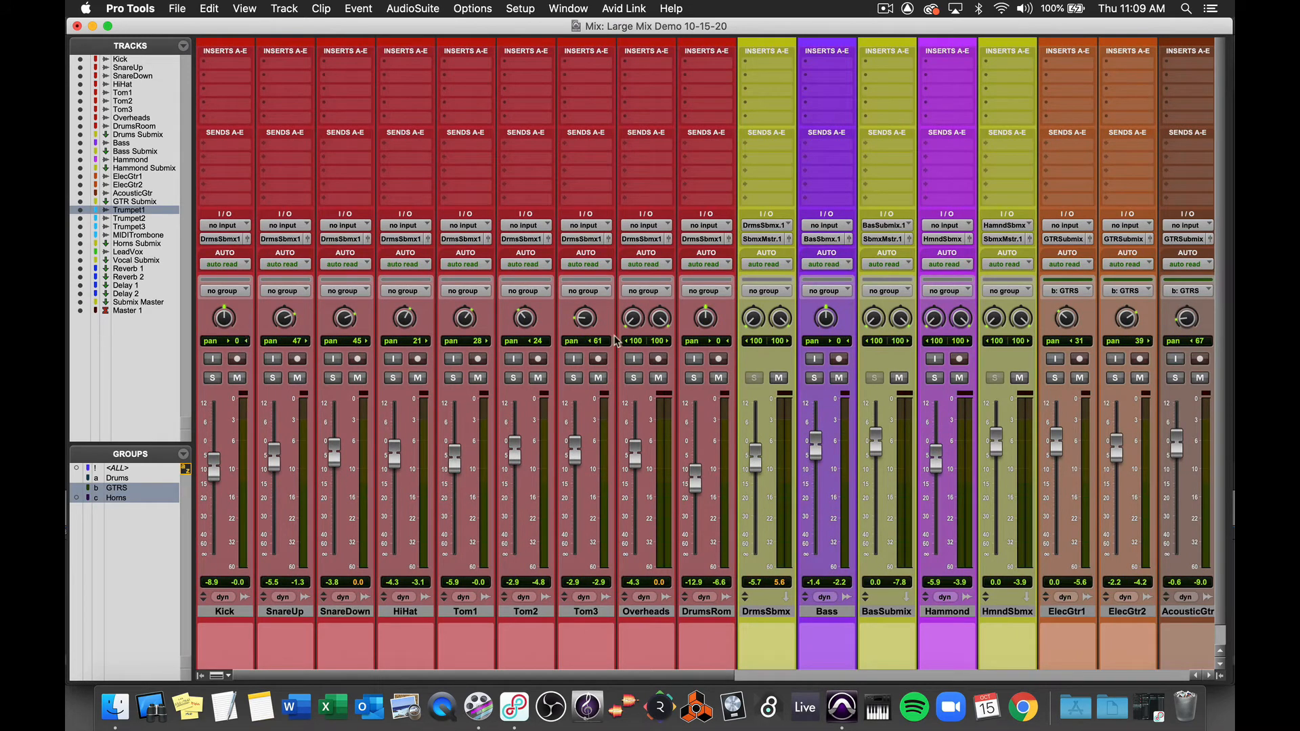
scroll(616, 340, right, 7)
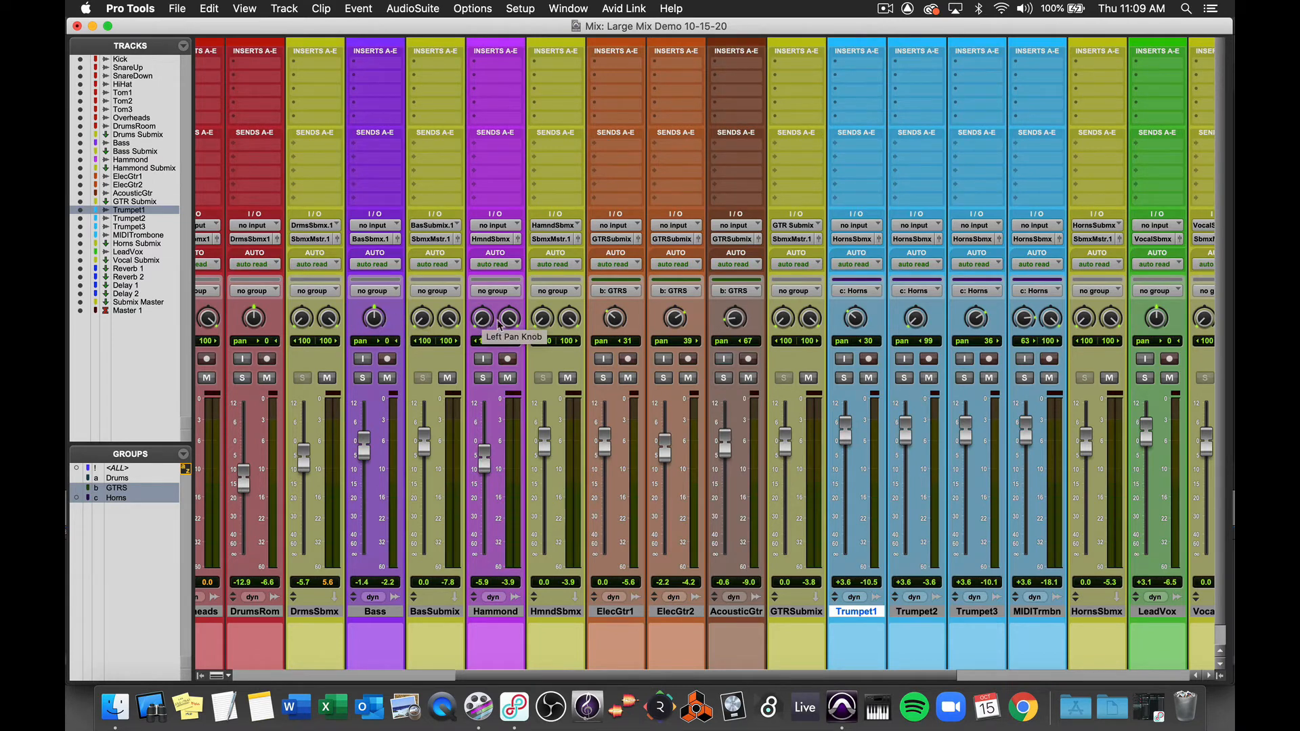
scroll(598, 342, right, 2)
scroll(599, 342, right, 5)
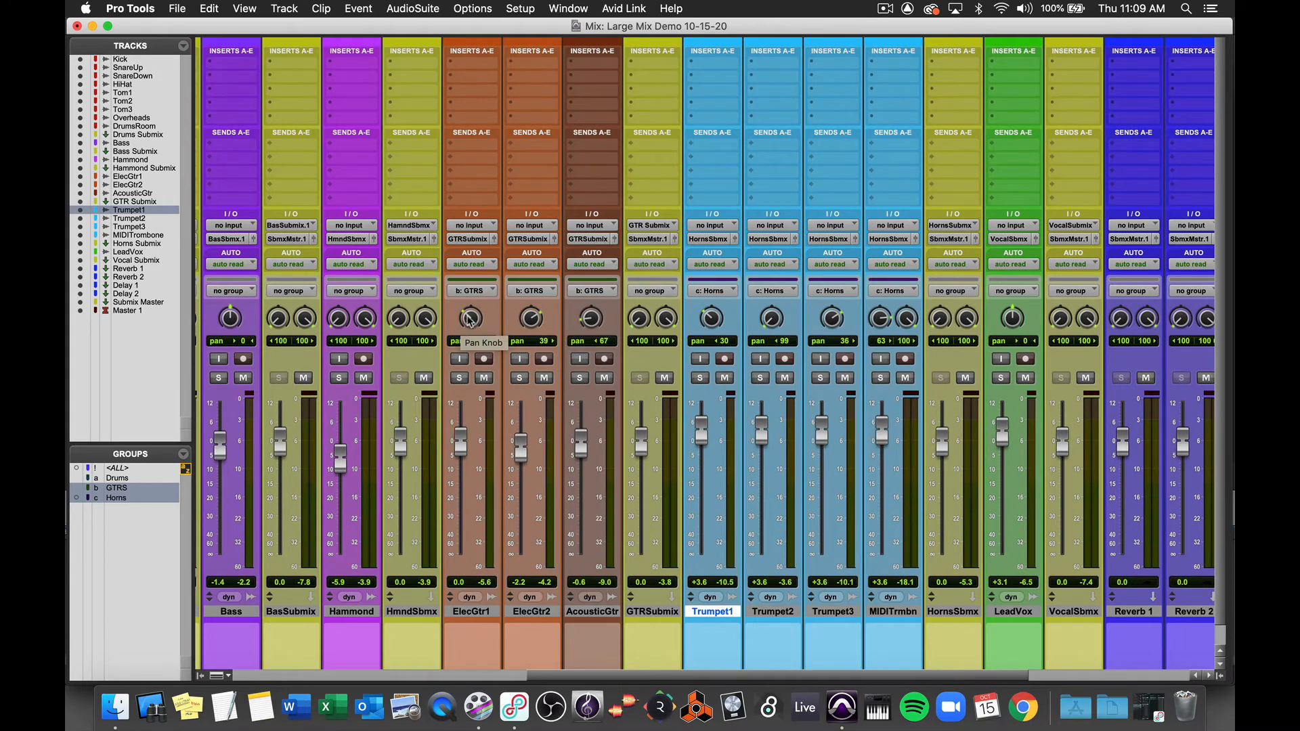
Place the playback cursor at about 0:13.6, where ElecGtr1 starts playing in the Edit window, and return to the Mix window
key(super+equal)
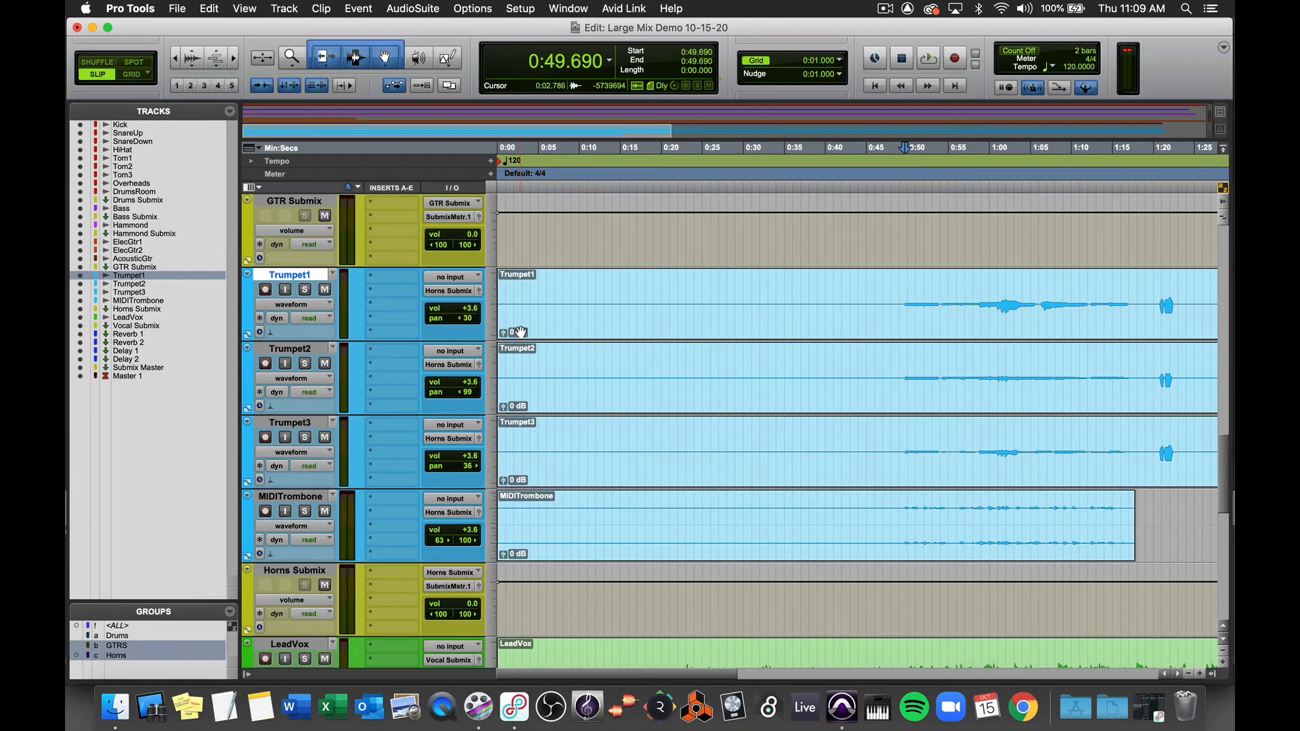
scroll(528, 338, up, 6)
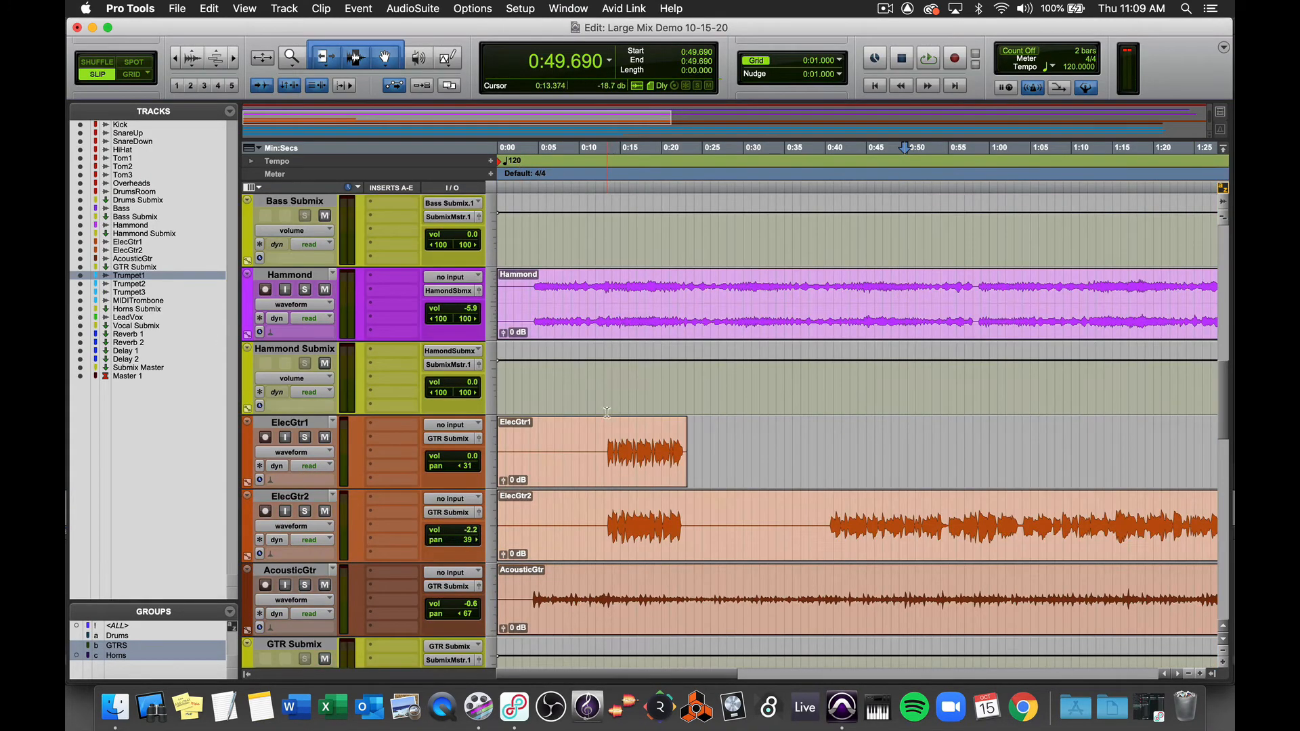
click(609, 449)
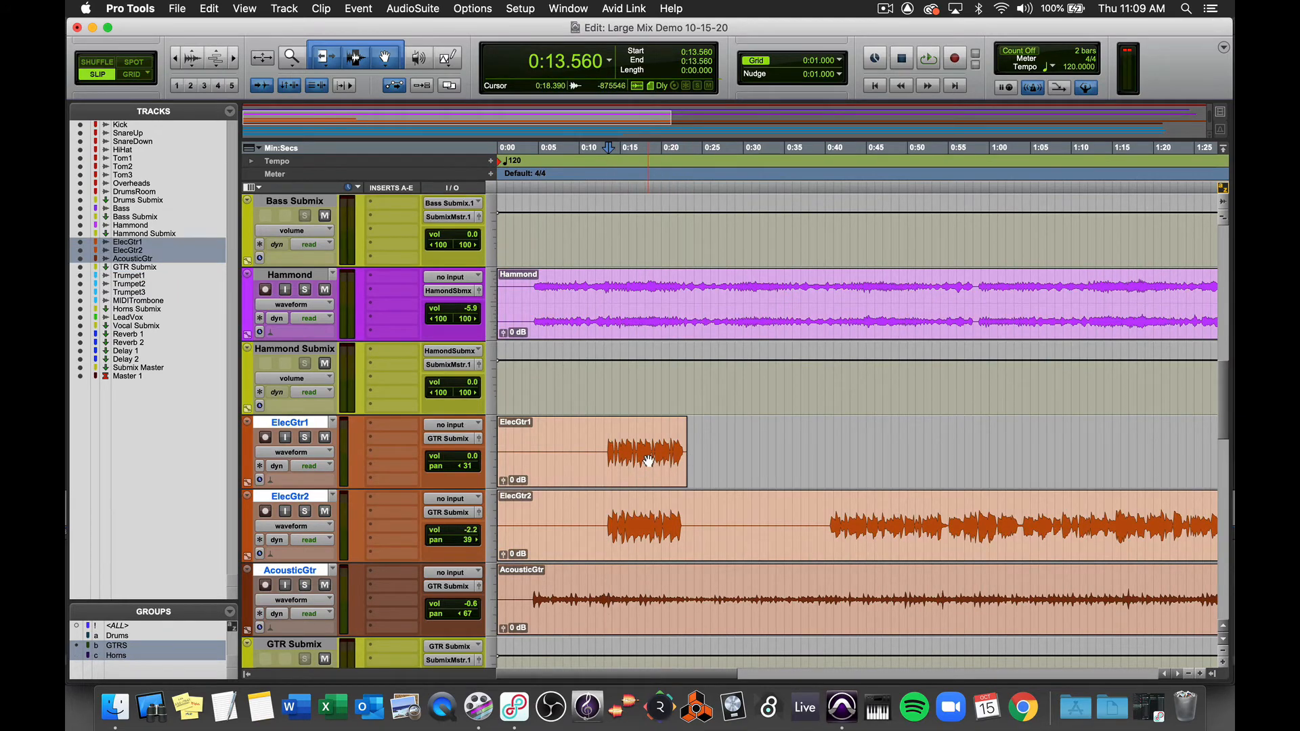
key(super+equal)
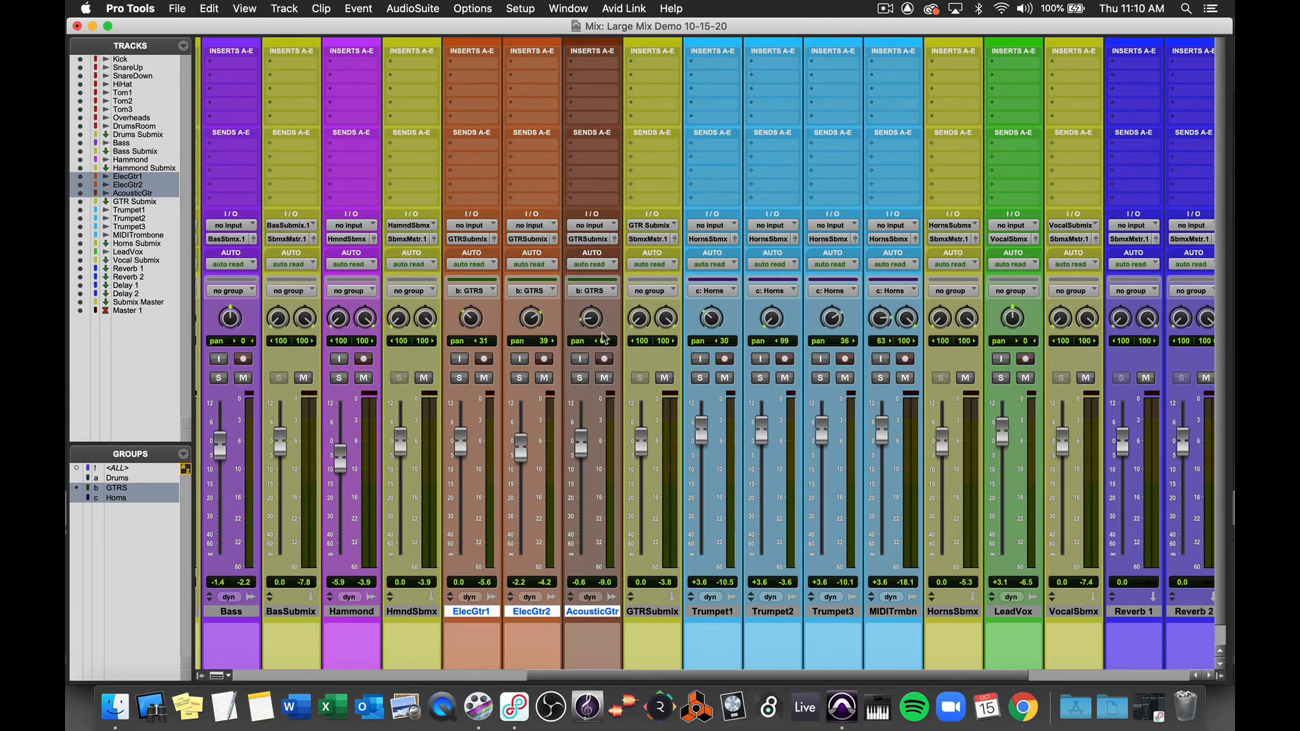
Examine the pan positions of the trumpets and MIDITrombone and compare their clips in the Edit window
scroll(602, 337, right, 3)
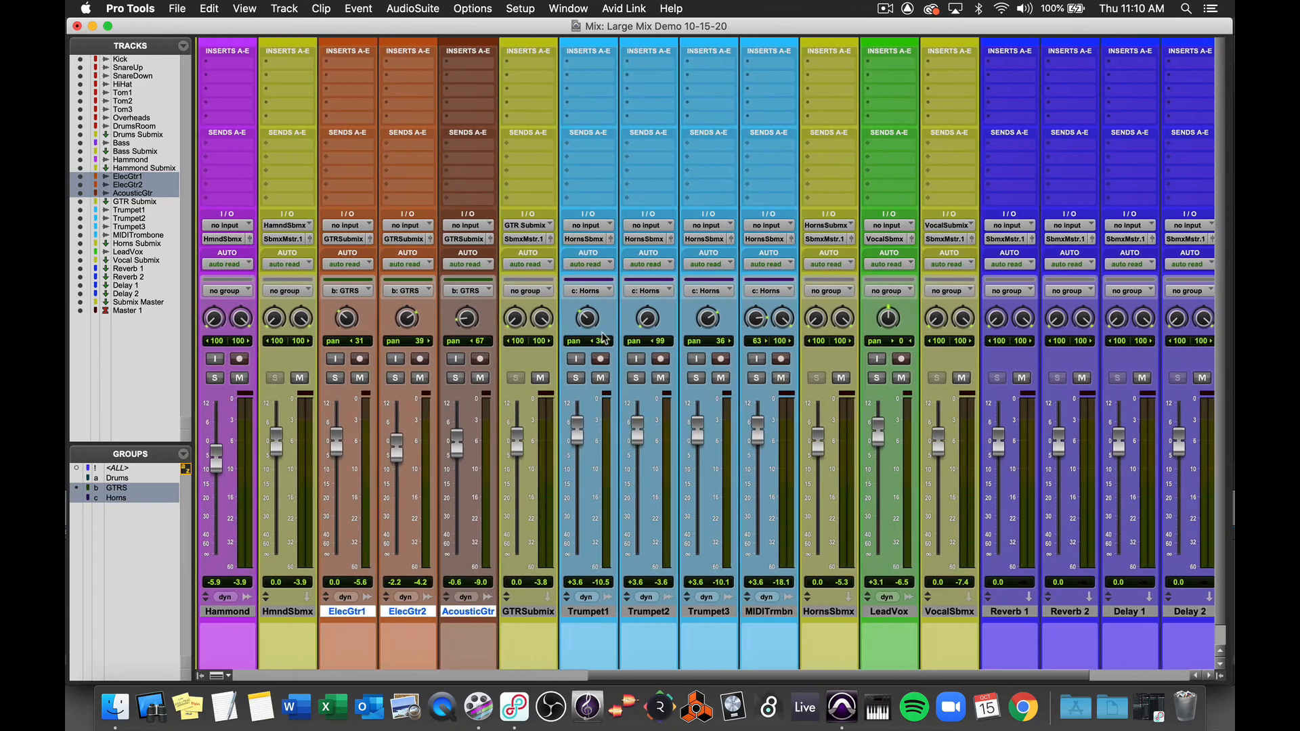
scroll(602, 337, right, 3)
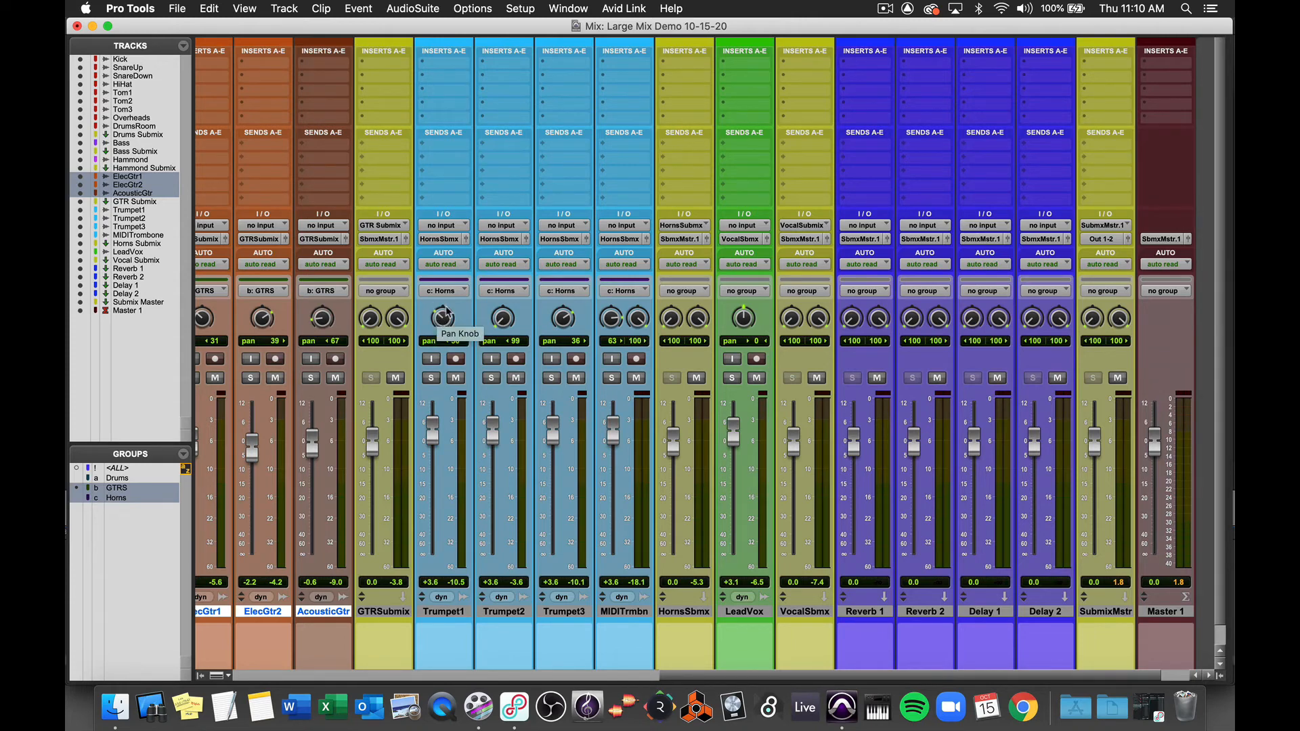
drag(504, 321, 472, 352)
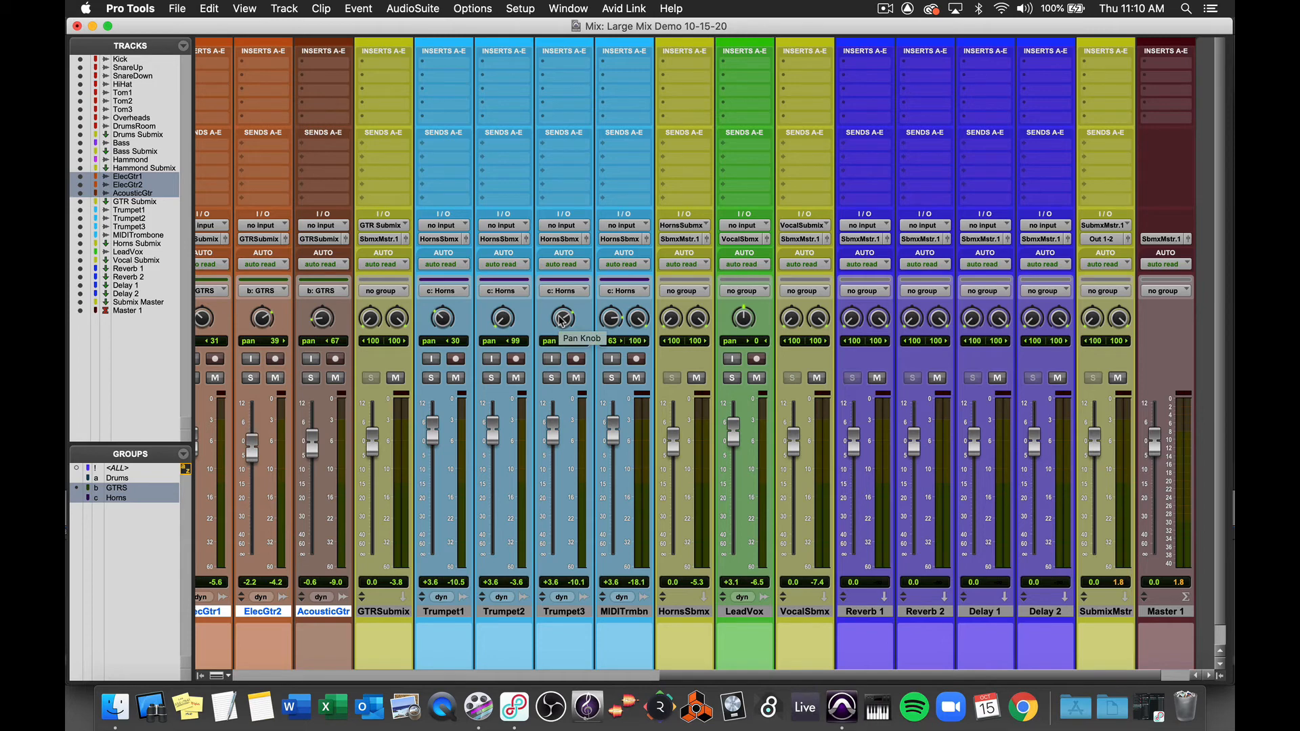
key(super+equal)
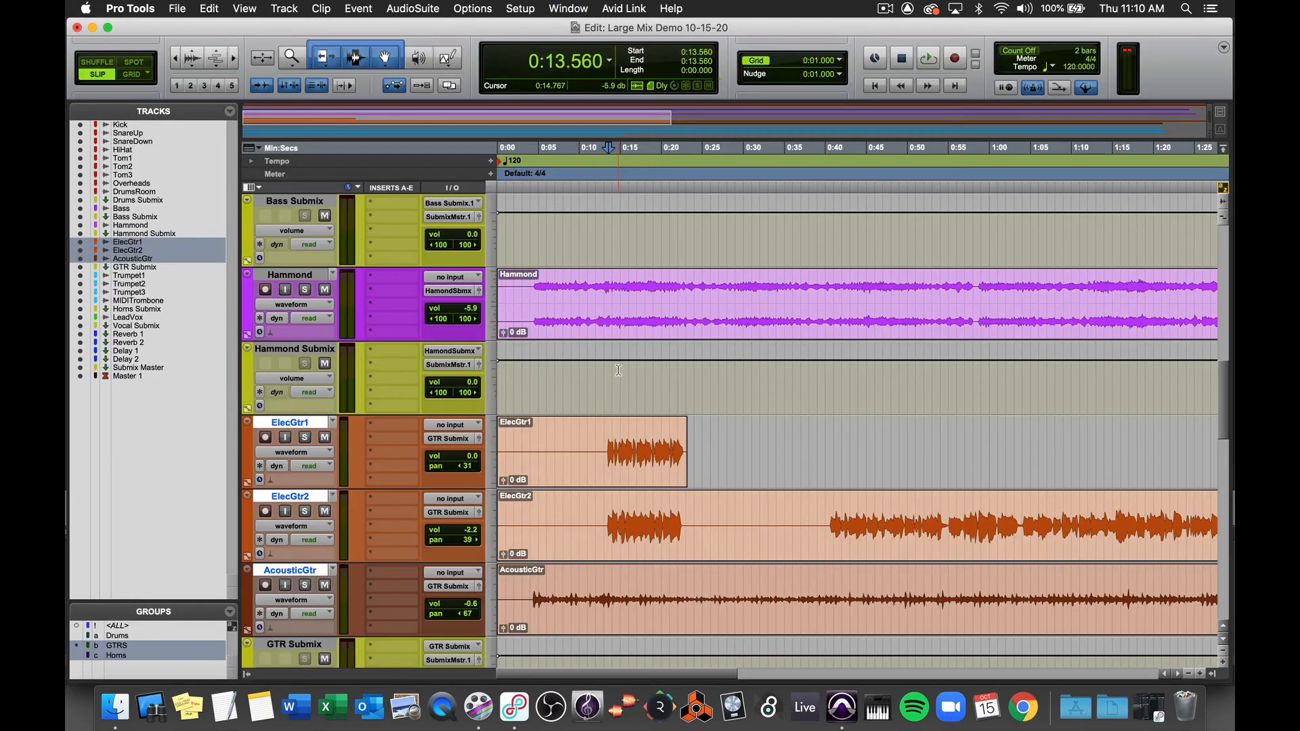
scroll(618, 371, down, 8)
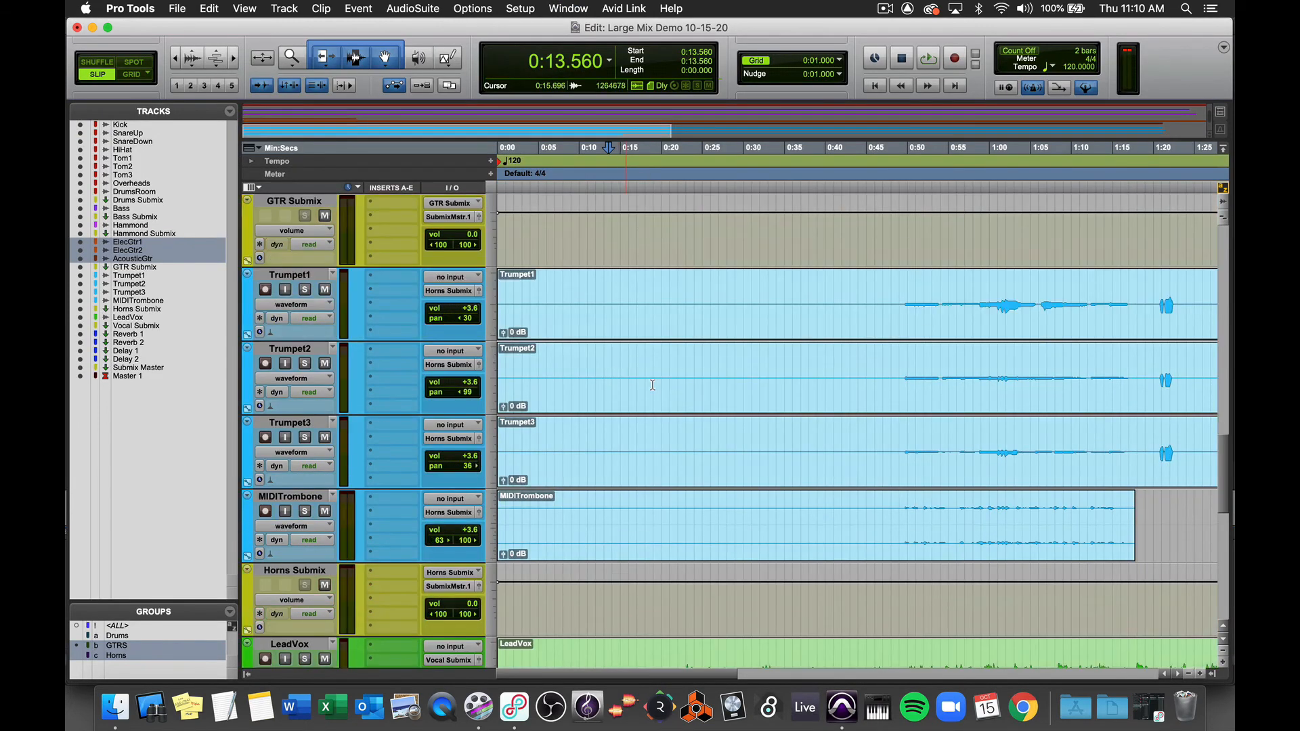
key(super+equal)
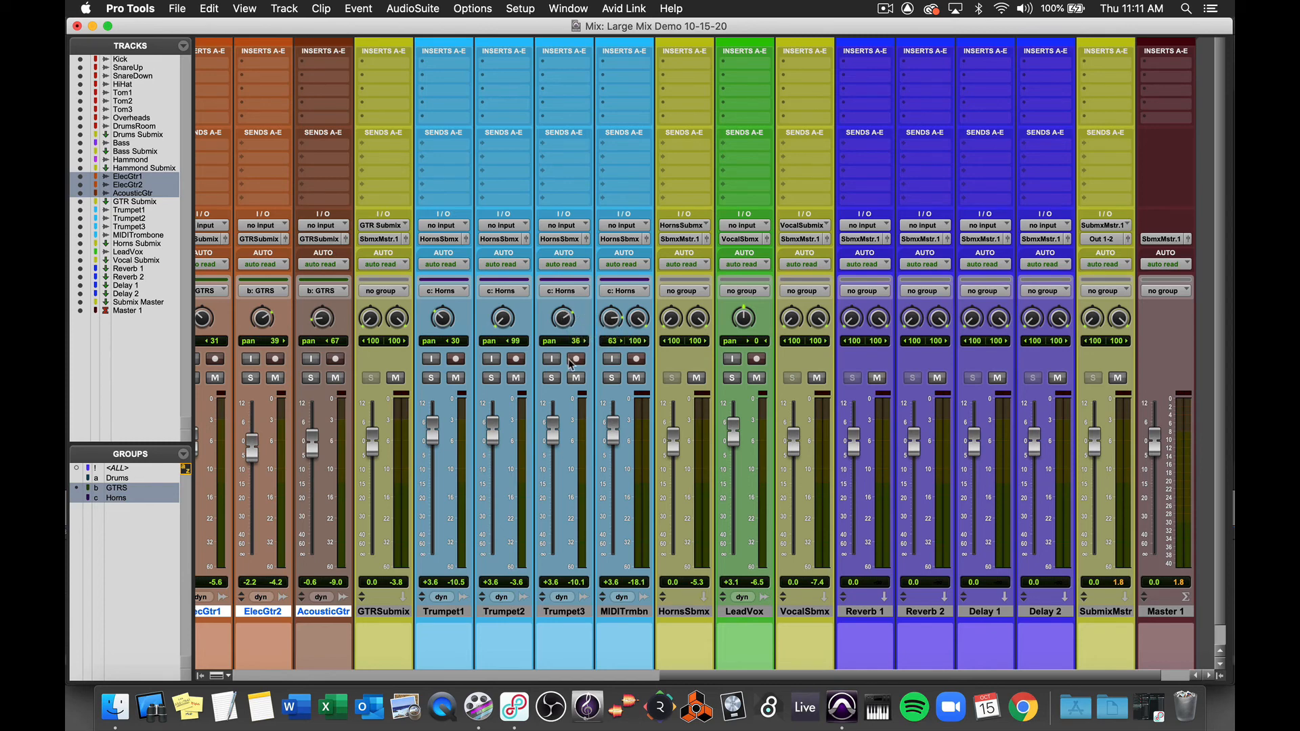
Inspect the LeadVox, reverb, delay and submix channels and check the overall balance back to the drums
scroll(572, 365, right, 2)
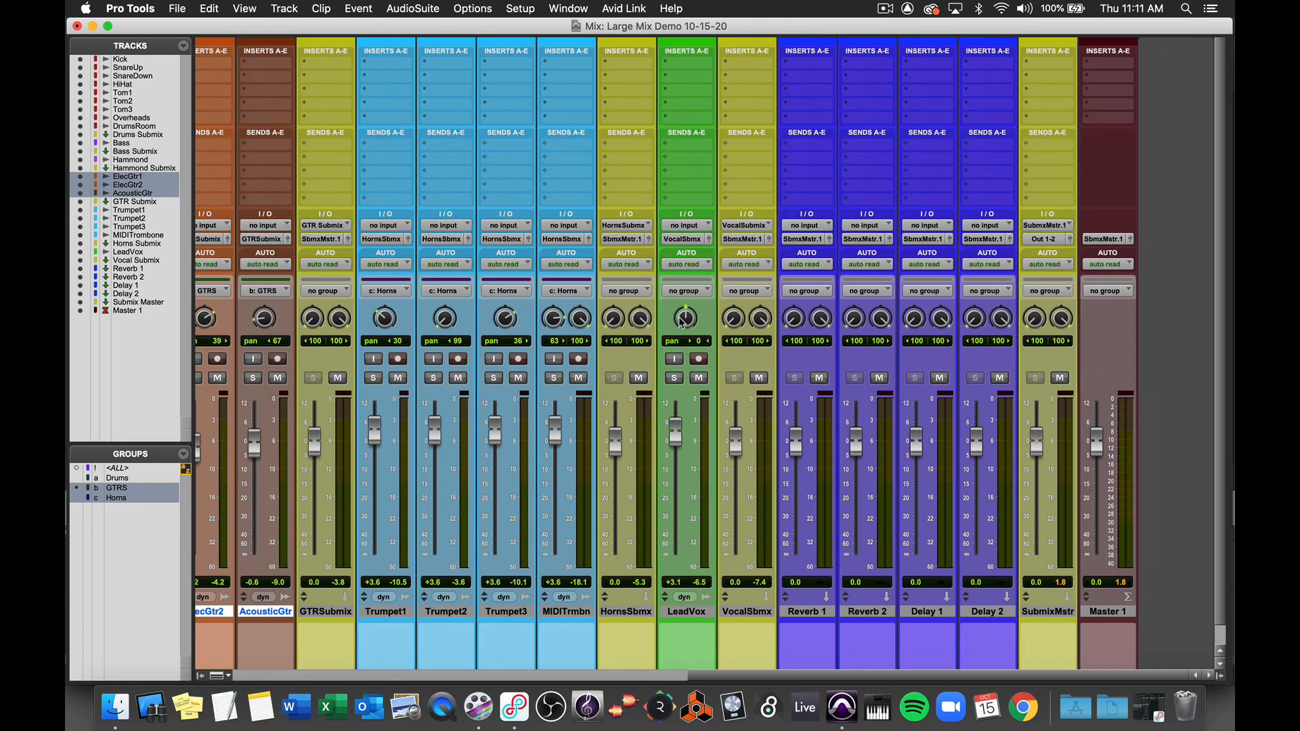
scroll(719, 427, left, 5)
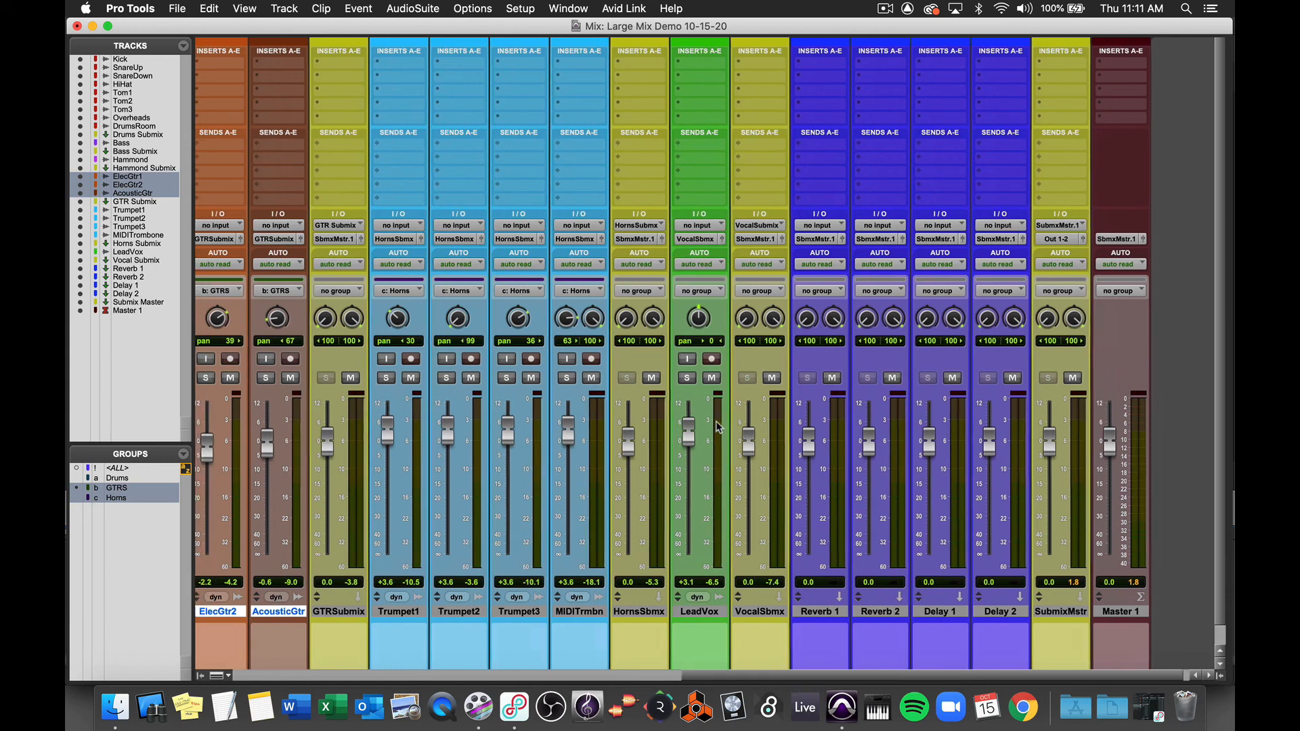
scroll(469, 448, left, 14)
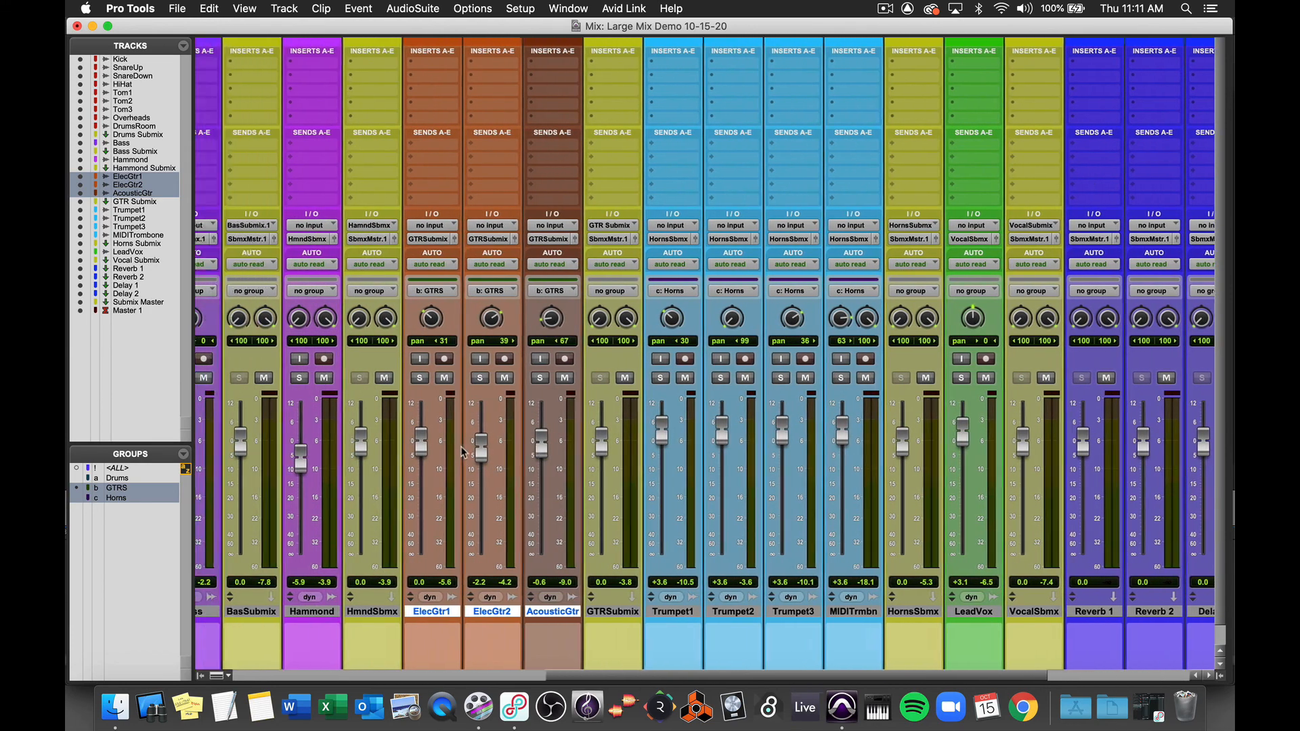
scroll(462, 452, left, 2)
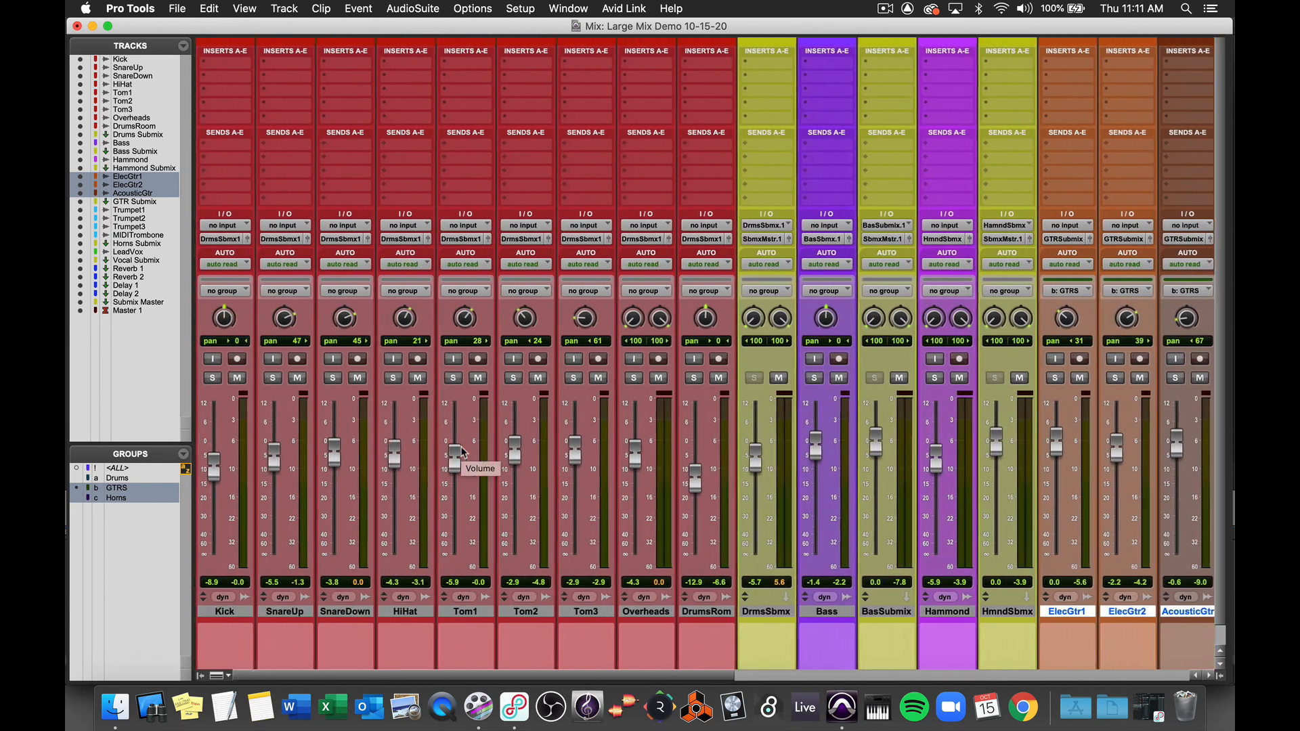
scroll(463, 451, right, 16)
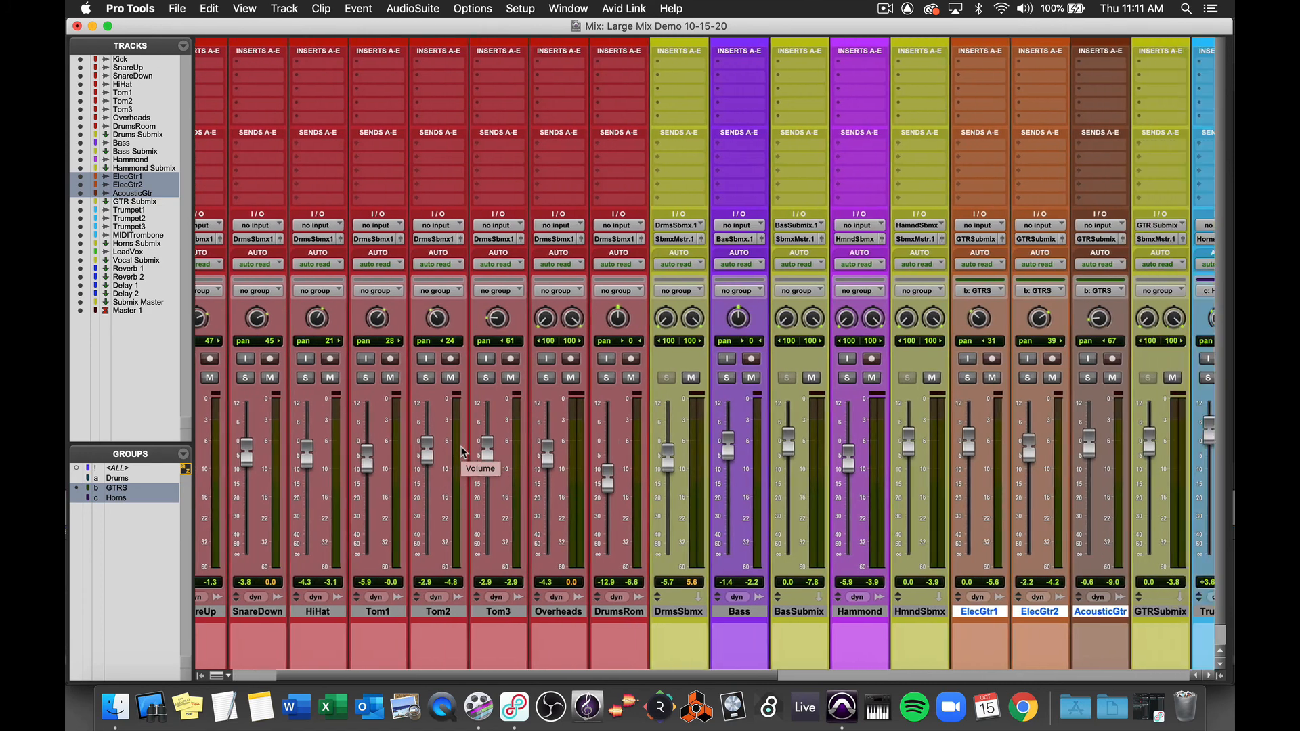
scroll(462, 452, right, 5)
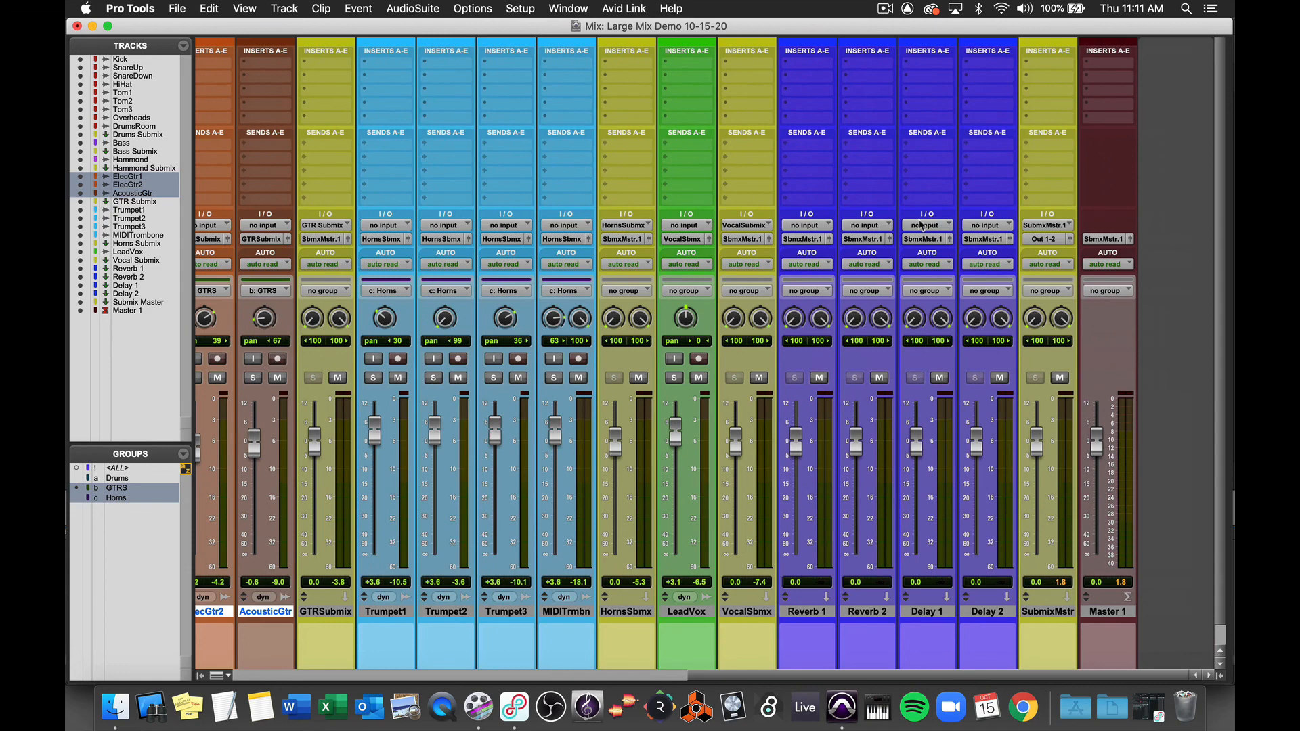
scroll(921, 225, left, 20)
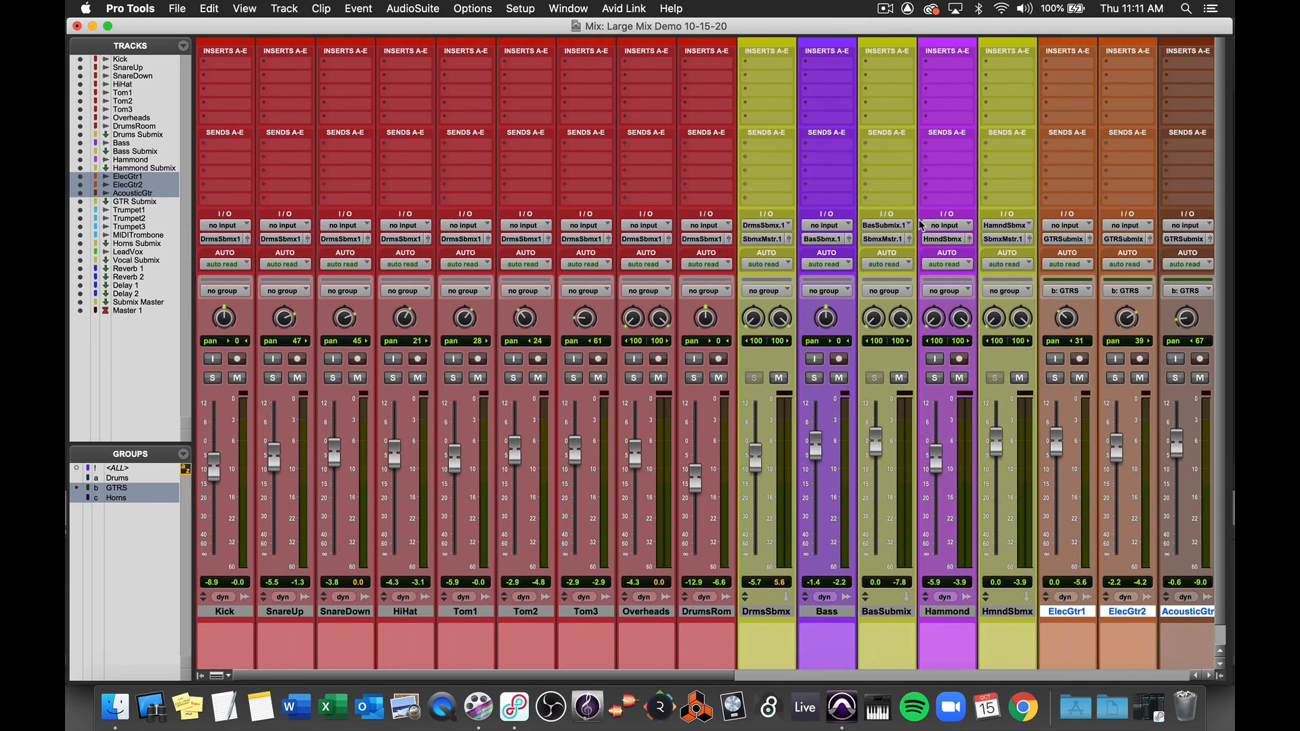